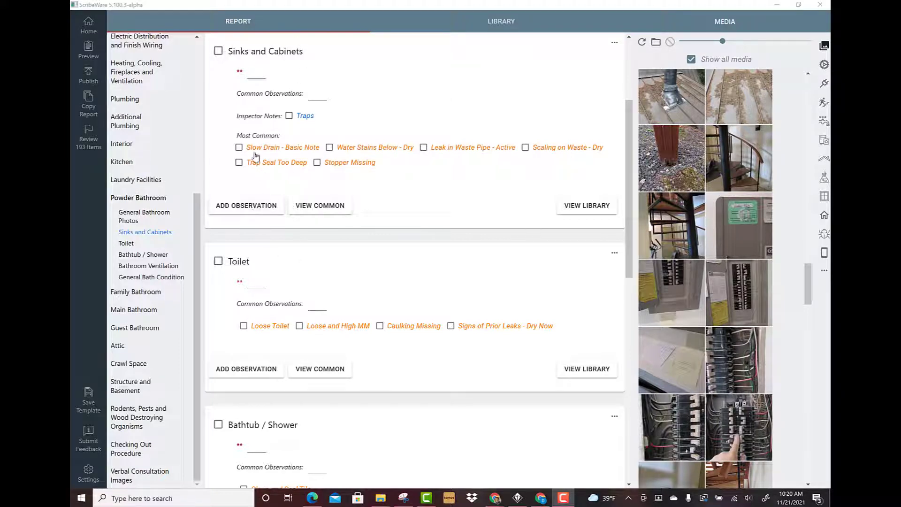
- Add the Slow Drain note, change its sink from 'laundry' to 'powder bath', and select 'fixture supply'
{"action": "left_click", "coordinate": [239, 149]}
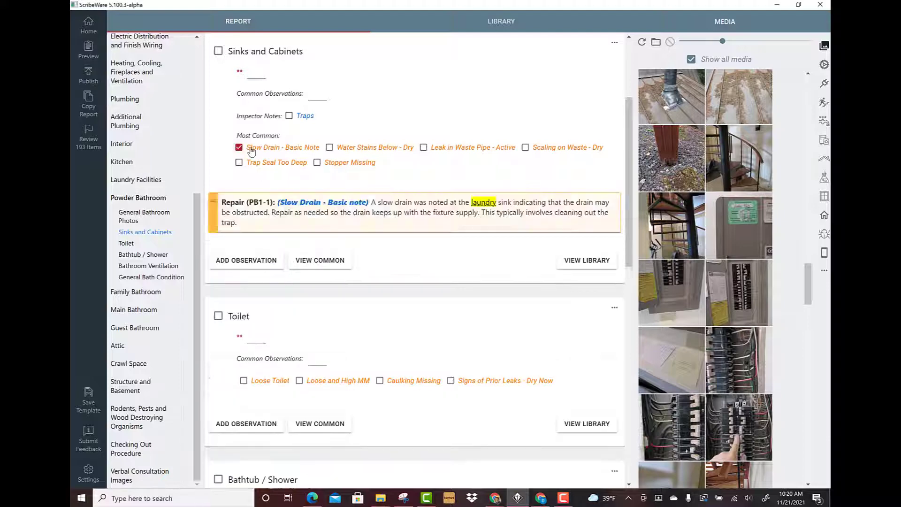
{"action": "left_click", "coordinate": [597, 214]}
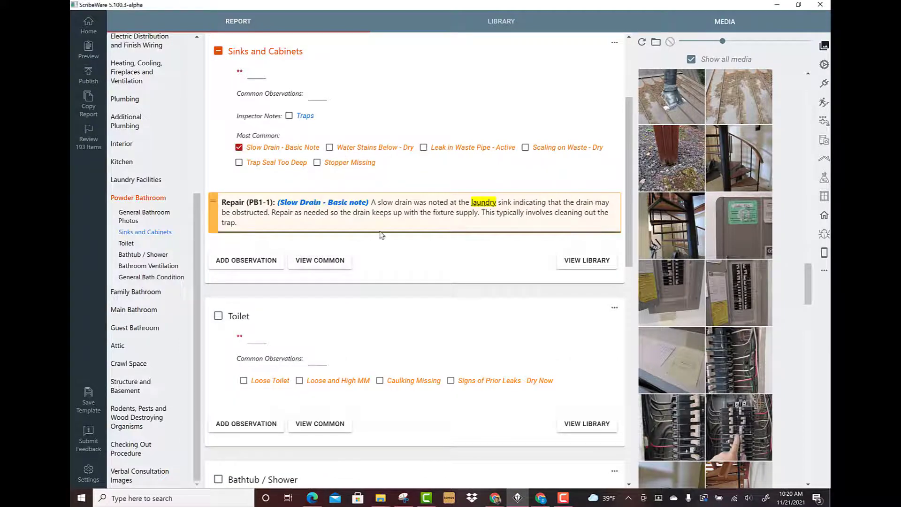
{"action": "left_click", "coordinate": [484, 202]}
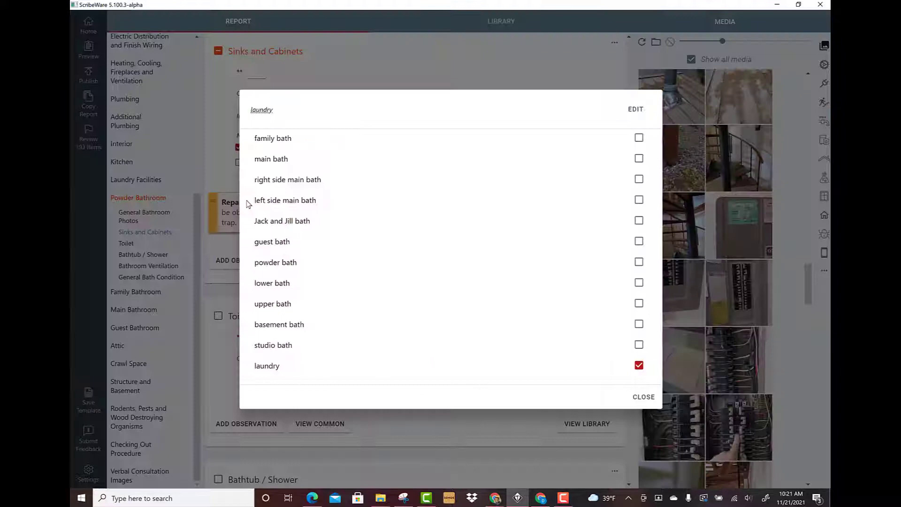
{"action": "left_click", "coordinate": [273, 263]}
{"action": "left_click", "coordinate": [642, 396]}
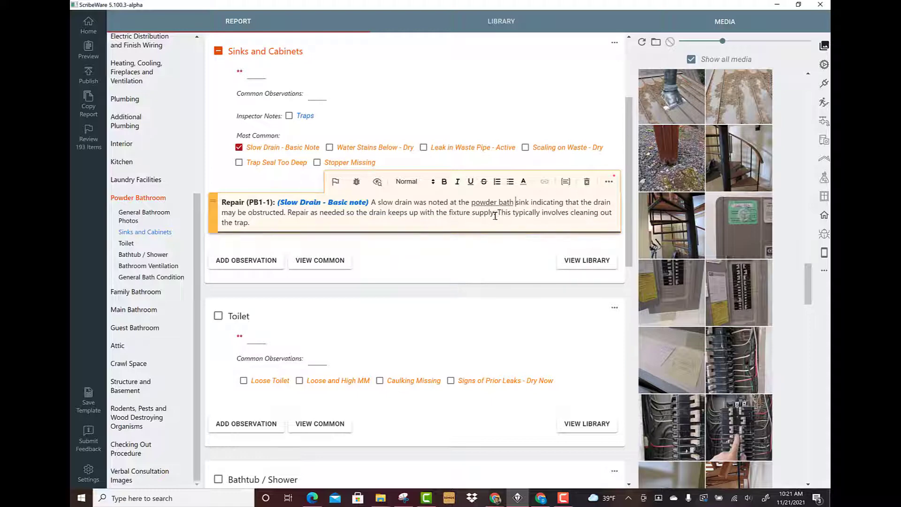
{"action": "left_click_drag", "start_coordinate": [494, 214], "coordinate": [449, 215]}
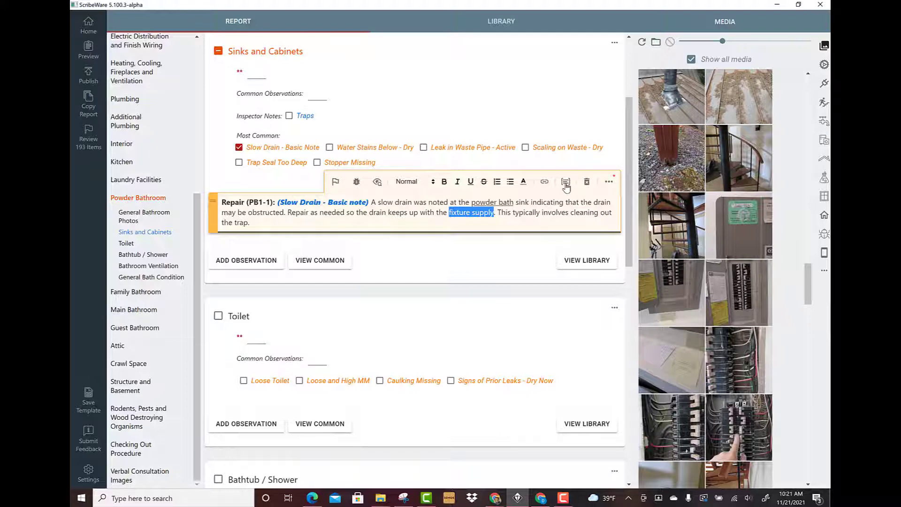
- Discard the 'fixture supply' alternates, save a location list for 'powder bath', and update the library note
{"action": "left_click", "coordinate": [565, 181]}
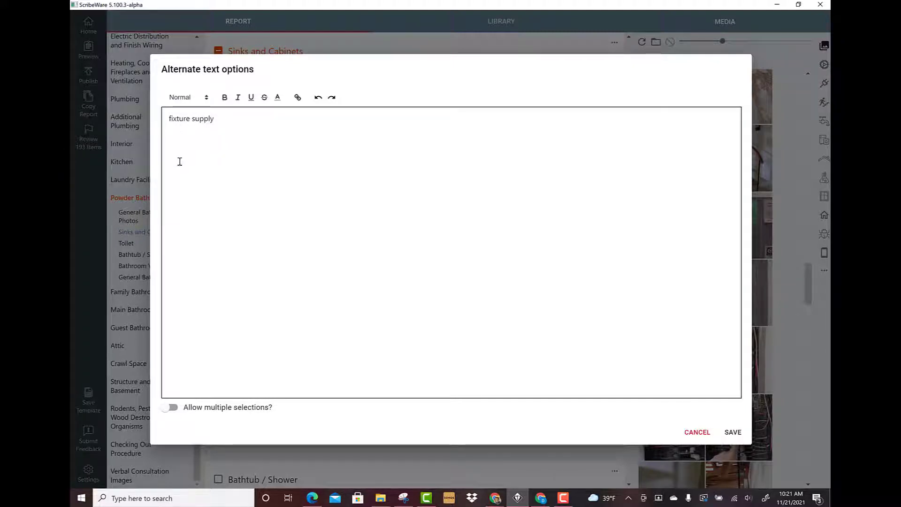
{"action": "left_click", "coordinate": [687, 433]}
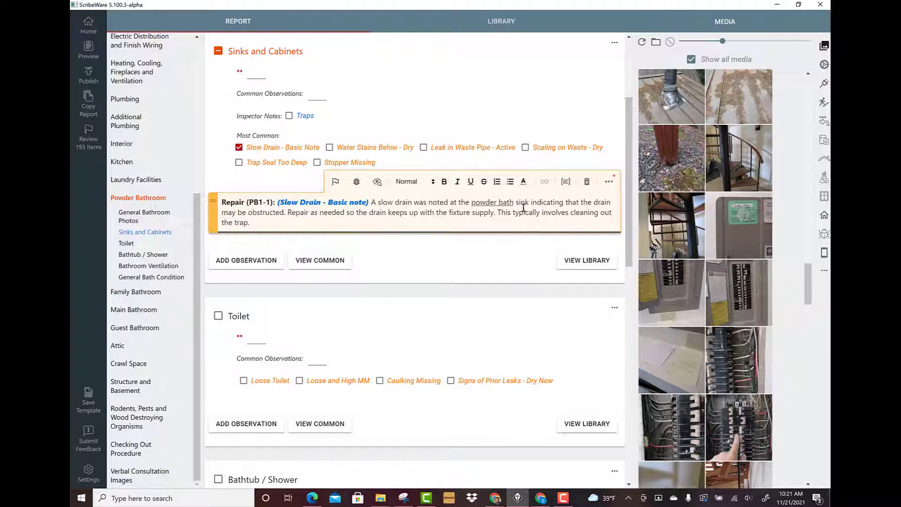
{"action": "left_click_drag", "start_coordinate": [514, 202], "coordinate": [470, 204]}
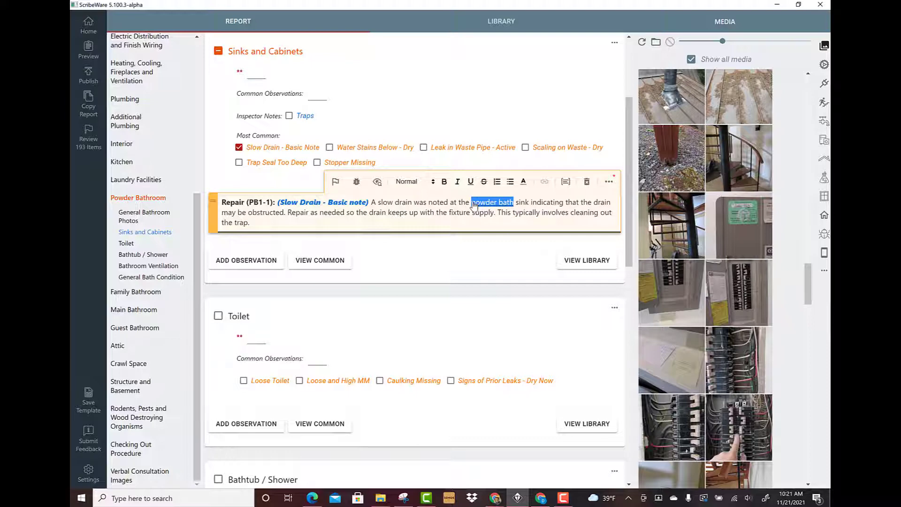
{"action": "left_click", "coordinate": [565, 181]}
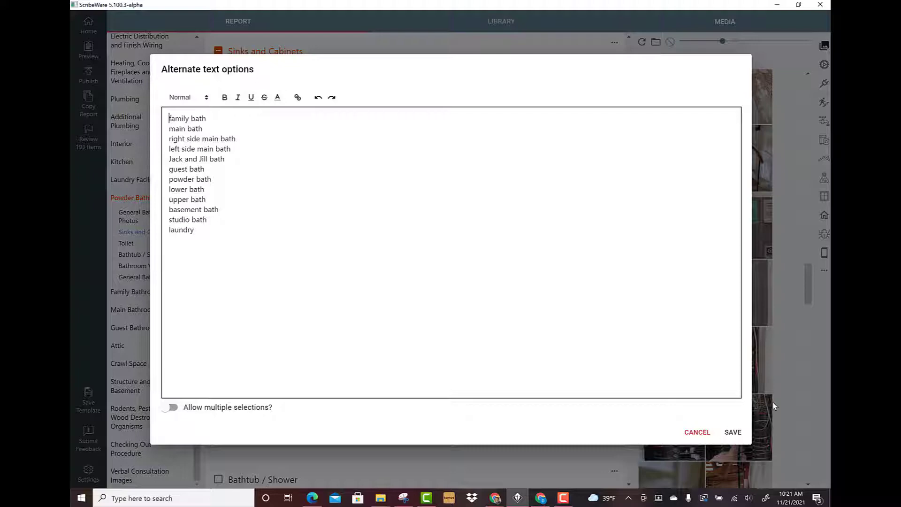
{"action": "left_click", "coordinate": [728, 432]}
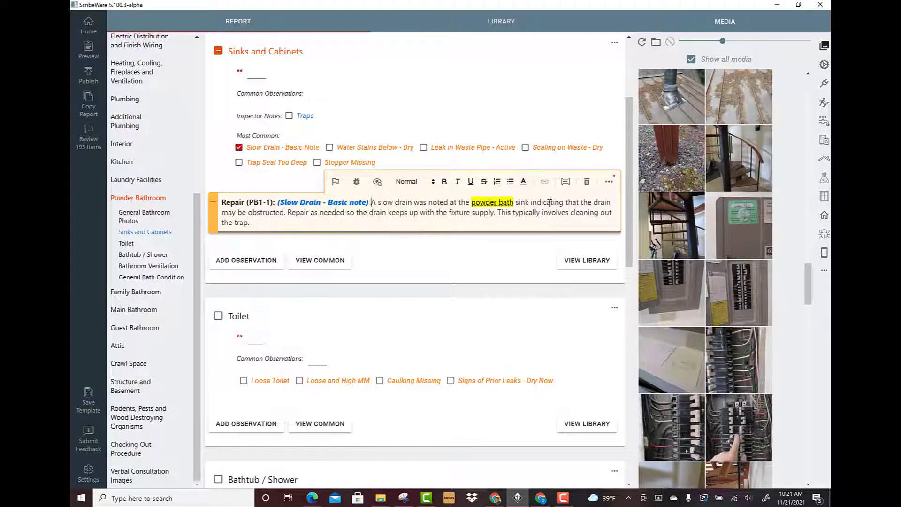
{"action": "left_click", "coordinate": [609, 182]}
{"action": "left_click", "coordinate": [609, 183]}
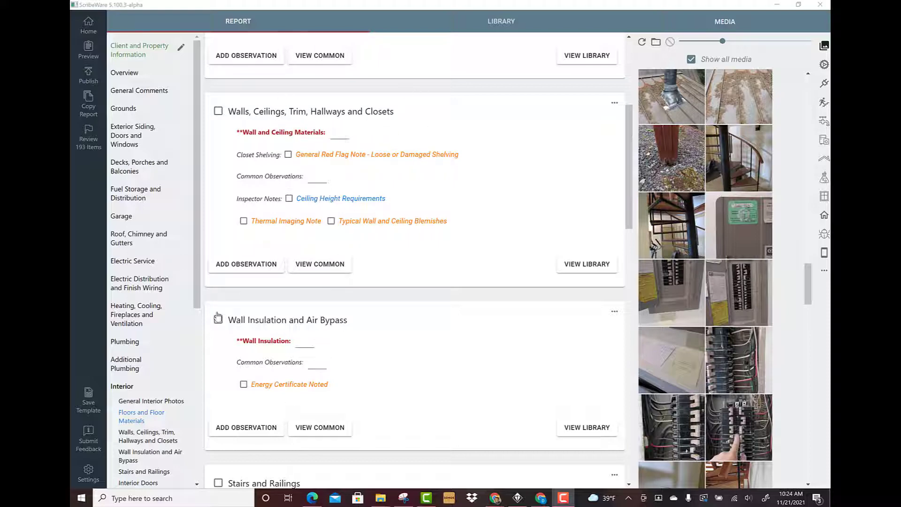
- Add an observation under Walls, Ceilings, Trim, Hallways and Closets, searching comments for 'water'
{"action": "left_click", "coordinate": [244, 267]}
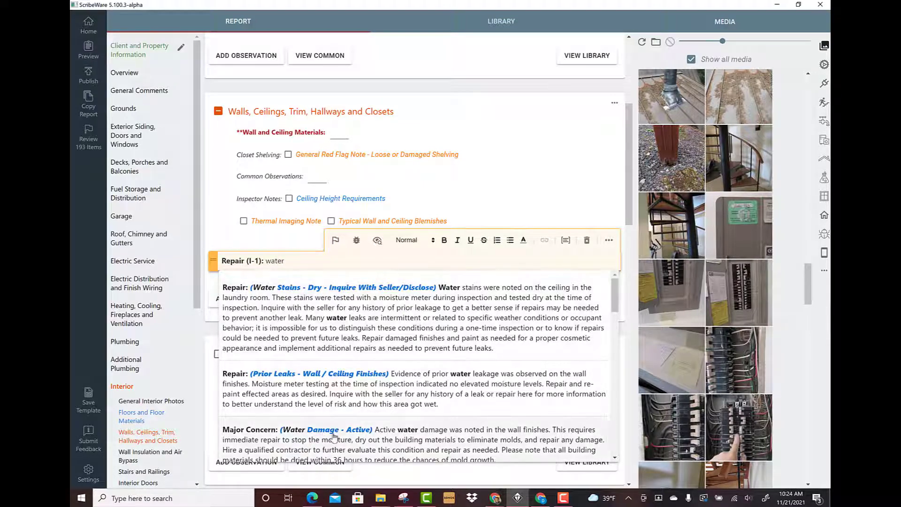
- Insert the Water Stains - Dry comment and change 'ceiling' to 'walls'
{"action": "left_click", "coordinate": [341, 303]}
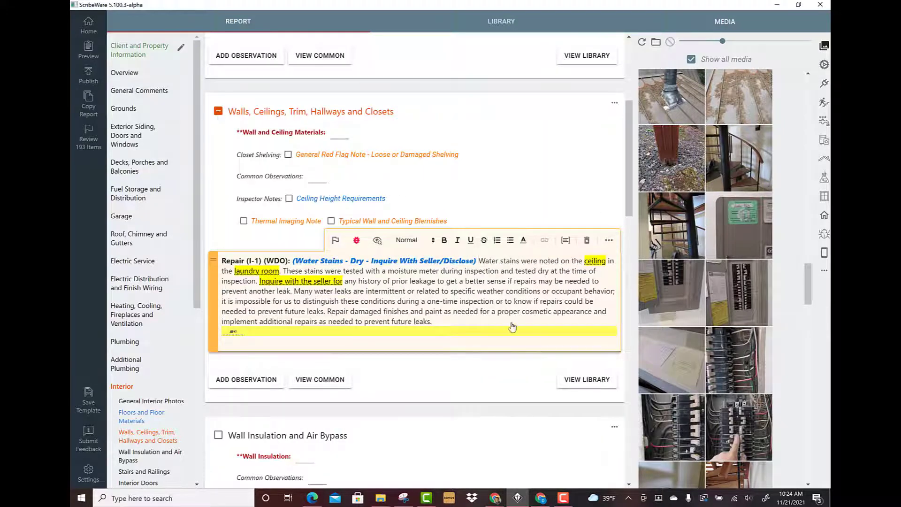
{"action": "scroll", "coordinate": [632, 190], "scroll_direction": "down", "scroll_amount": 2}
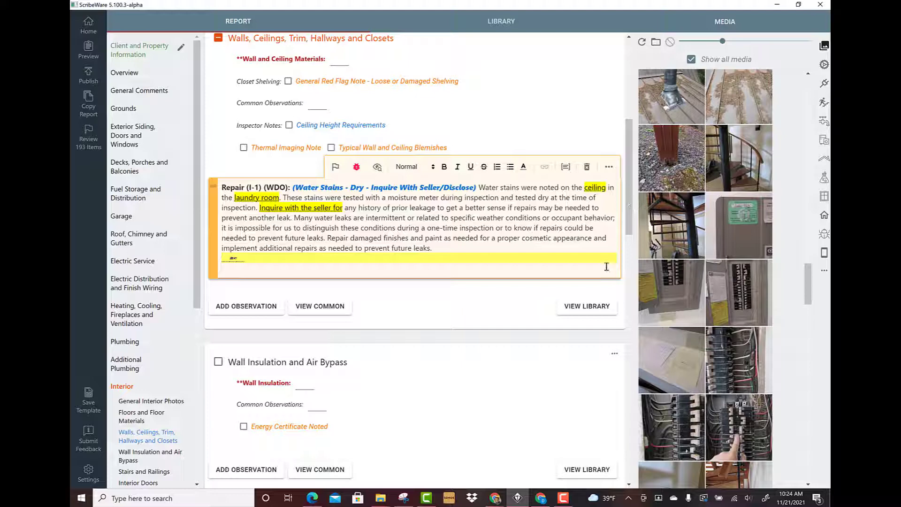
{"action": "left_click", "coordinate": [597, 194]}
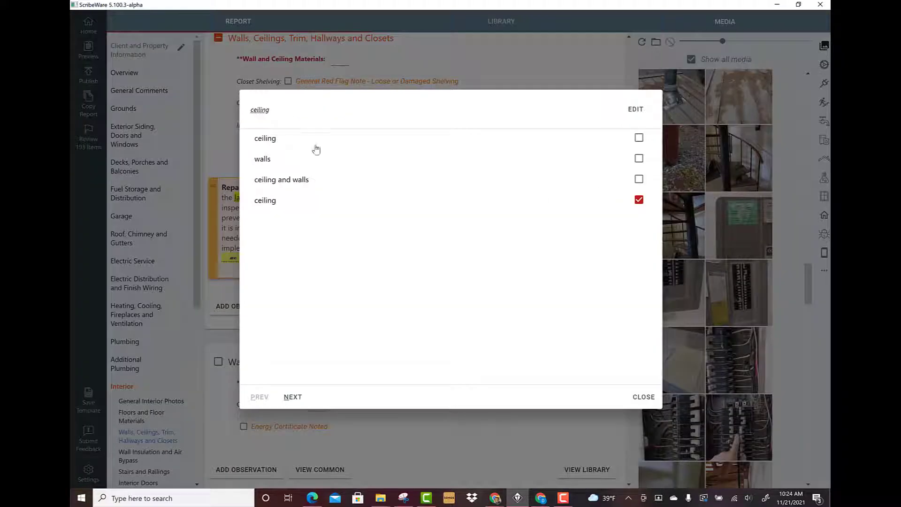
{"action": "left_click", "coordinate": [262, 161]}
{"action": "left_click", "coordinate": [268, 183]}
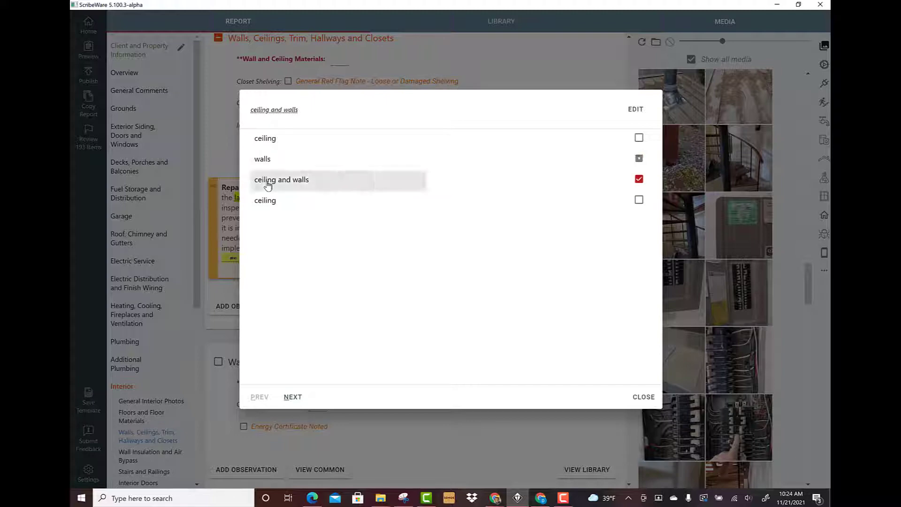
{"action": "left_click", "coordinate": [263, 157]}
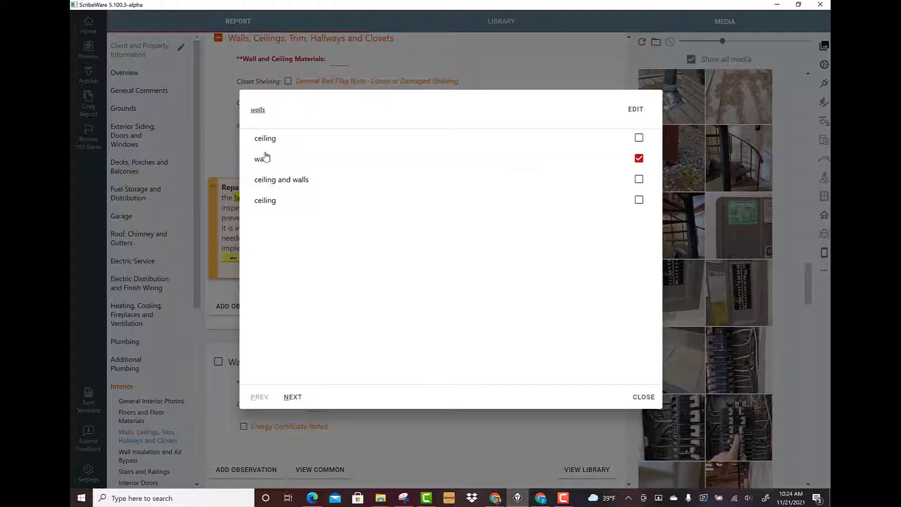
{"action": "left_click", "coordinate": [644, 397]}
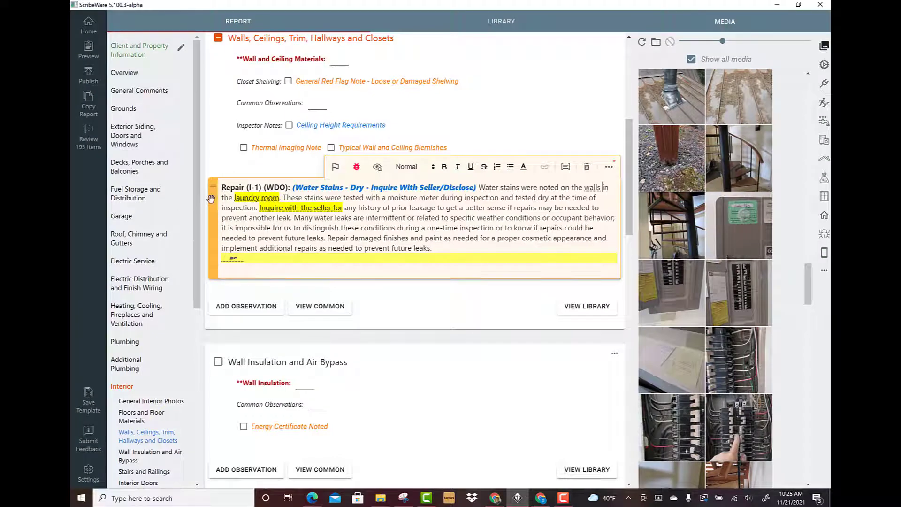
- Change the stain location from laundry room to living room and family room
{"action": "left_click", "coordinate": [254, 199]}
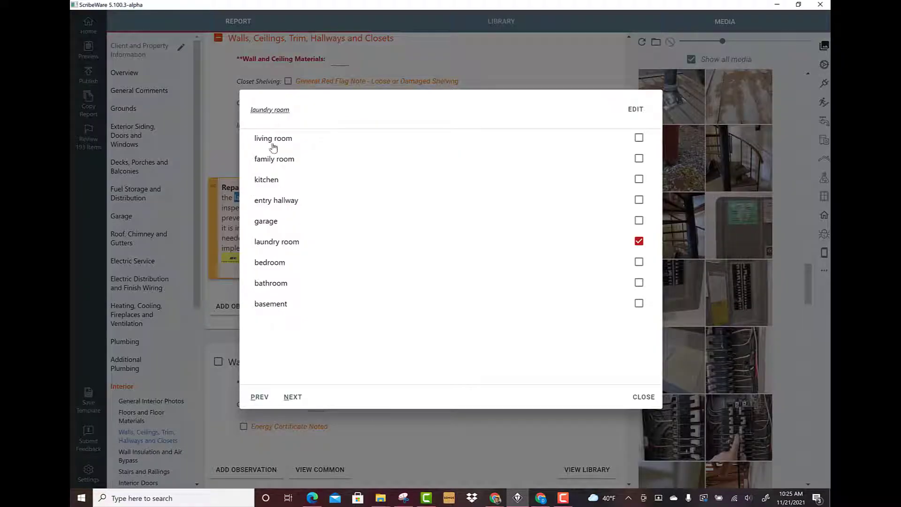
{"action": "left_click", "coordinate": [274, 144]}
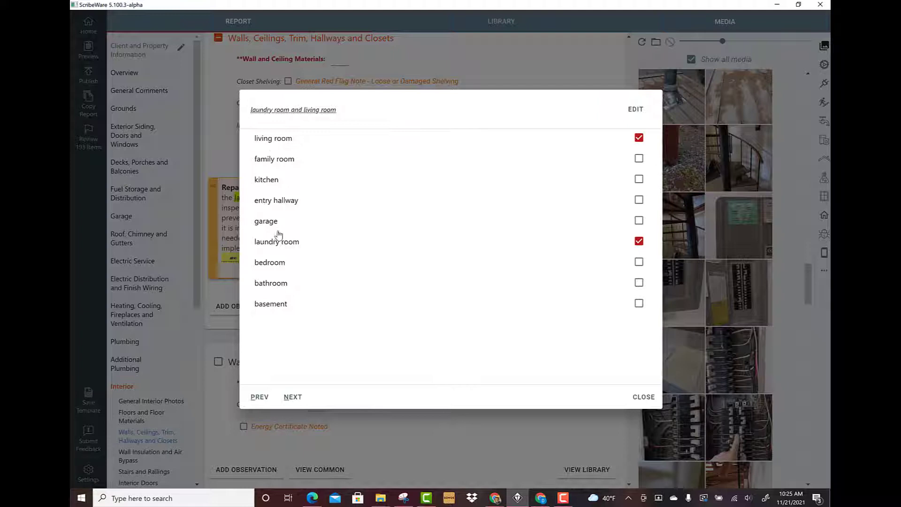
{"action": "left_click", "coordinate": [264, 226]}
{"action": "left_click", "coordinate": [266, 241]}
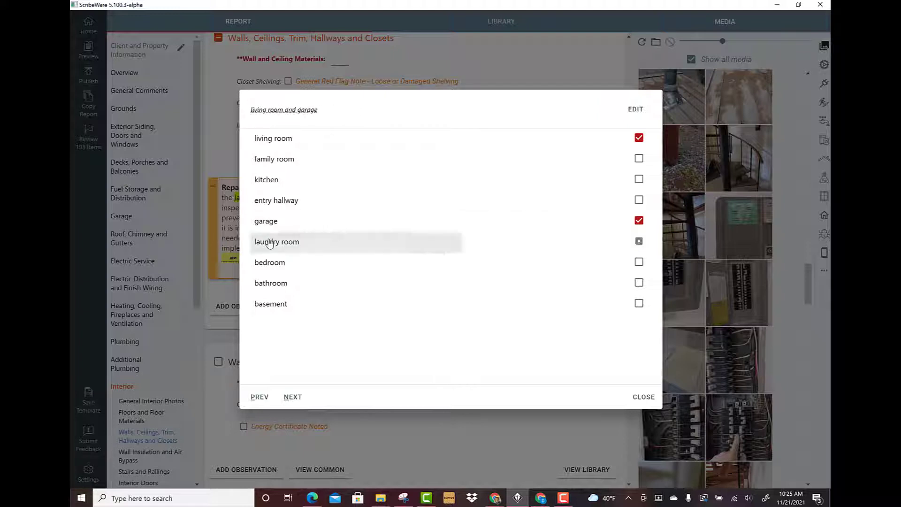
{"action": "left_click", "coordinate": [265, 222]}
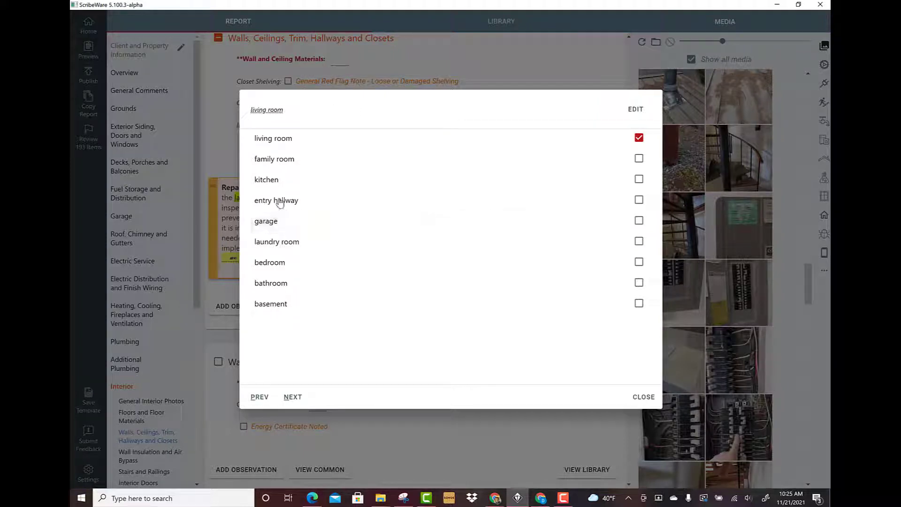
{"action": "left_click", "coordinate": [273, 162]}
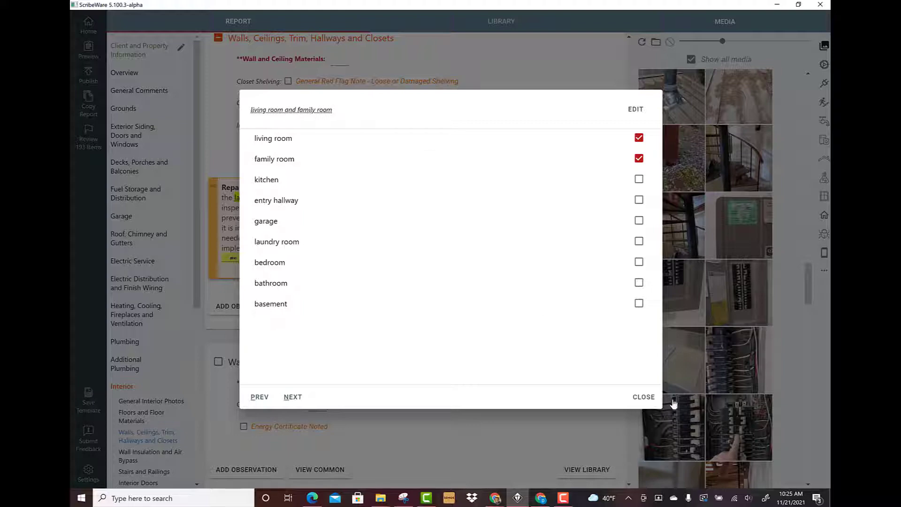
{"action": "left_click", "coordinate": [644, 397]}
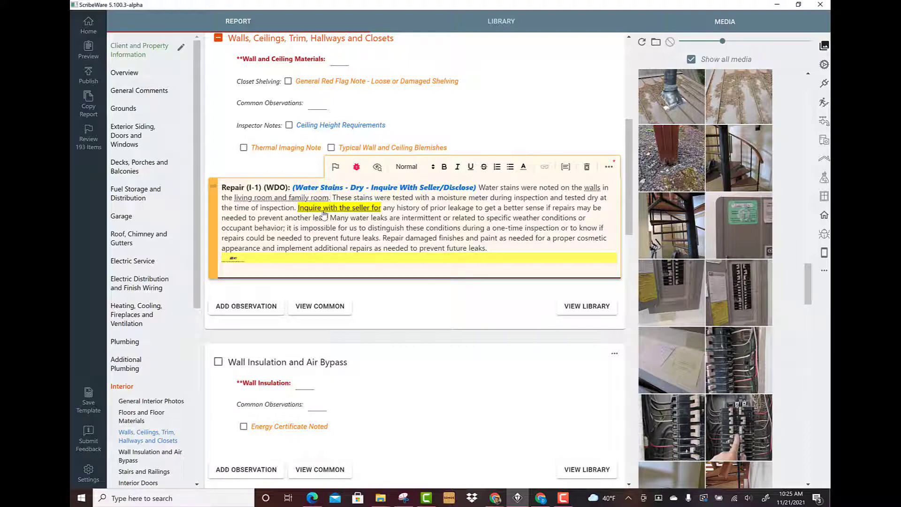
{"action": "left_click", "coordinate": [331, 218]}
- Mark the note Recommended Disclosure Items and replace 'Inquire with the seller for' with 'Disclose'
{"action": "left_click", "coordinate": [233, 189]}
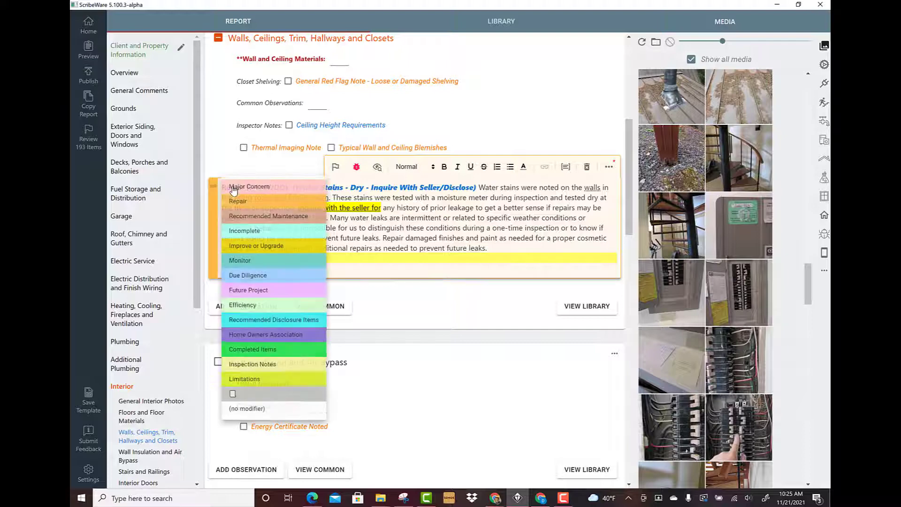
{"action": "left_click", "coordinate": [252, 321]}
{"action": "left_click", "coordinate": [439, 213]}
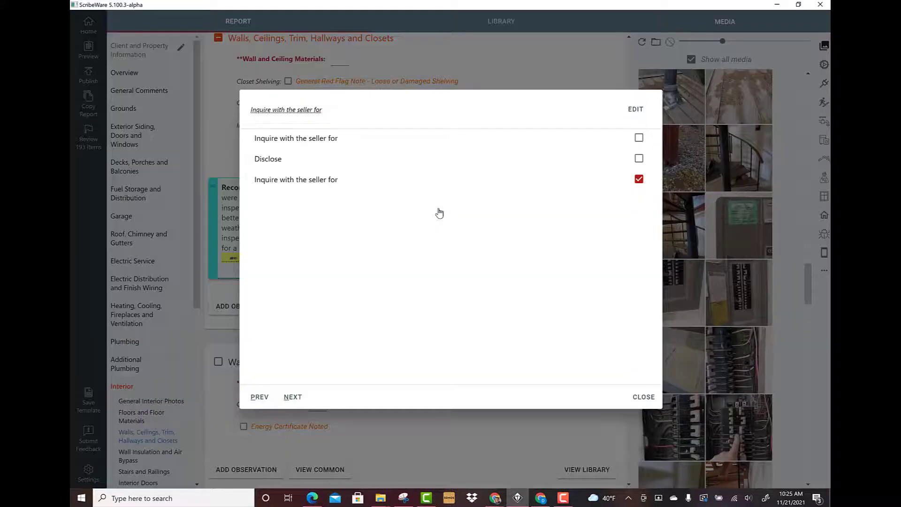
{"action": "left_click", "coordinate": [270, 160]}
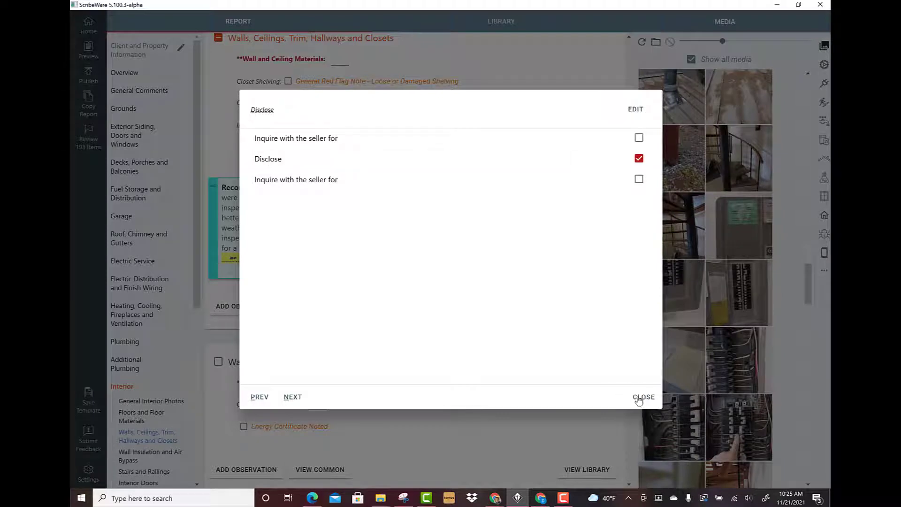
{"action": "left_click", "coordinate": [641, 397]}
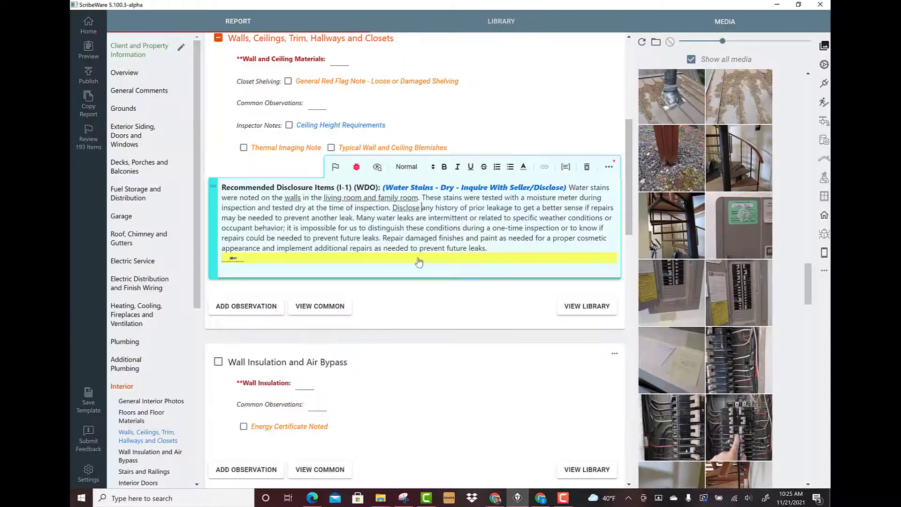
- Append the concealed water damage bullet comment to the water stains note
{"action": "left_click", "coordinate": [239, 261]}
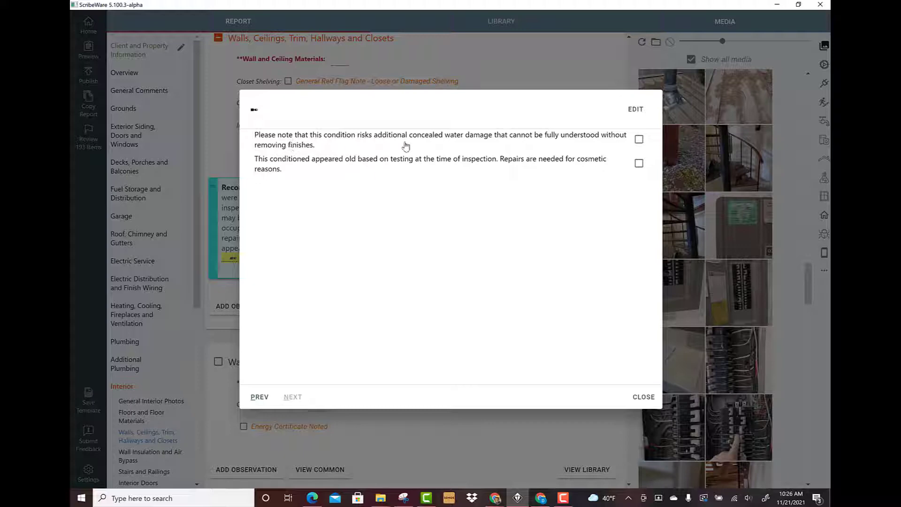
{"action": "left_click", "coordinate": [639, 141]}
{"action": "left_click", "coordinate": [644, 398]}
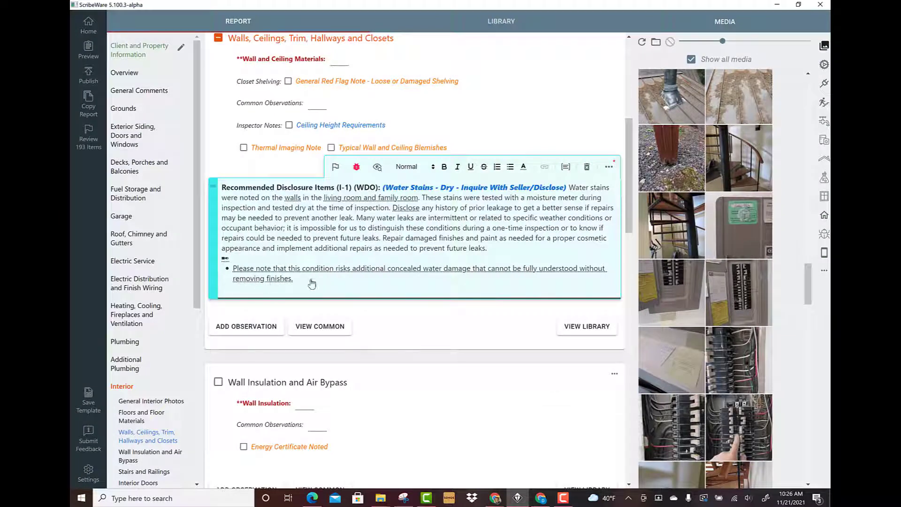
{"action": "left_click", "coordinate": [256, 188]}
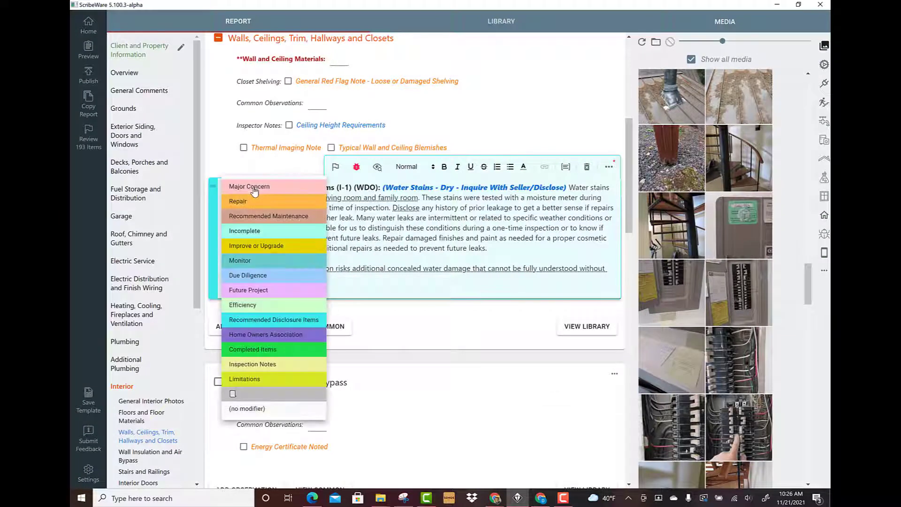
- Reclassify the water stains note as Major Concern
{"action": "left_click", "coordinate": [253, 184]}
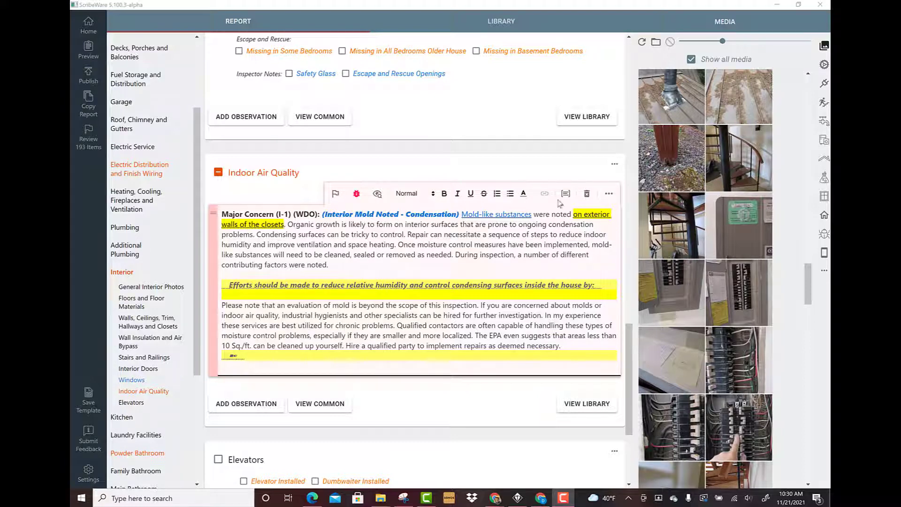
- Add below sinks, in bathrooms and on windows to the mold note's locations
{"action": "left_click", "coordinate": [596, 216]}
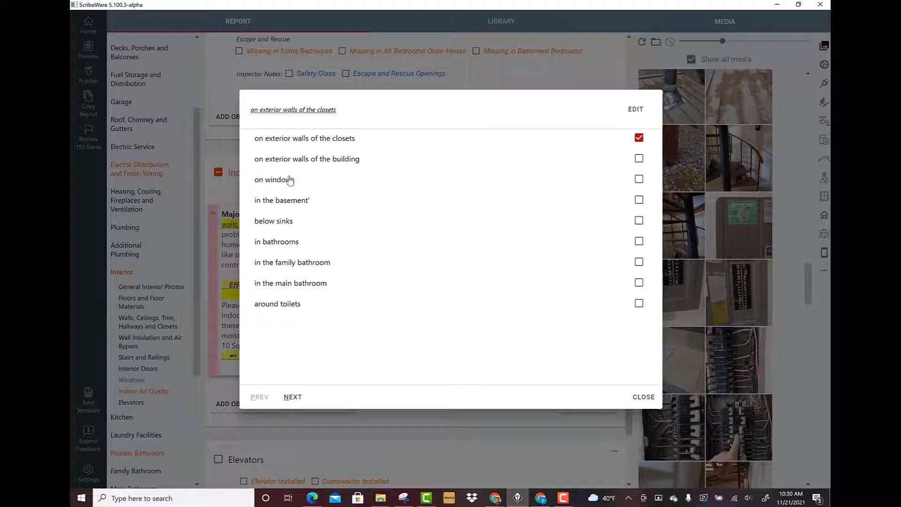
{"action": "left_click", "coordinate": [271, 226]}
{"action": "left_click", "coordinate": [271, 243]}
{"action": "left_click", "coordinate": [269, 181]}
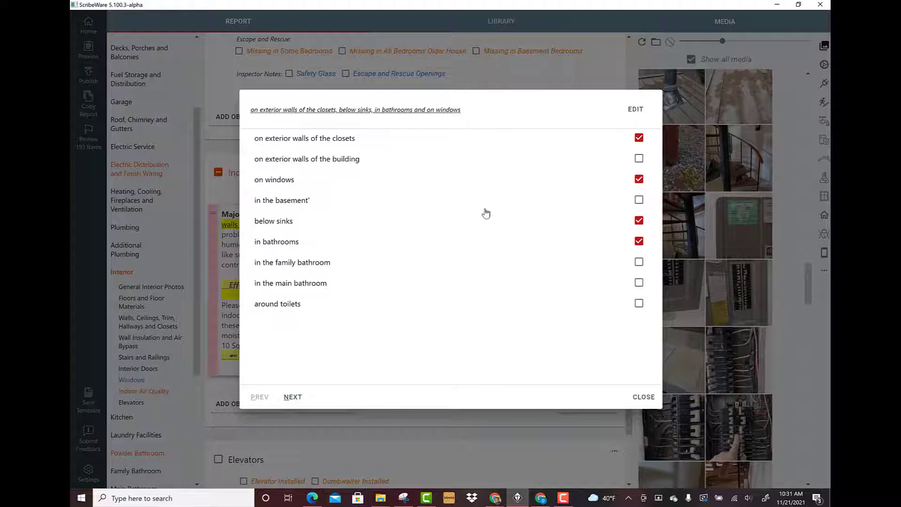
- In the location options editor, turn Allow multiple selections off and back on
{"action": "left_click", "coordinate": [635, 111]}
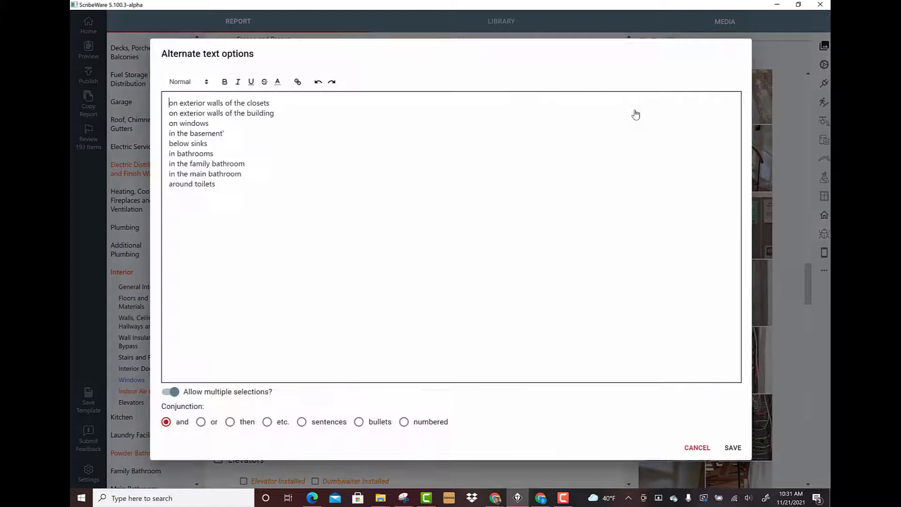
{"action": "left_click", "coordinate": [170, 392]}
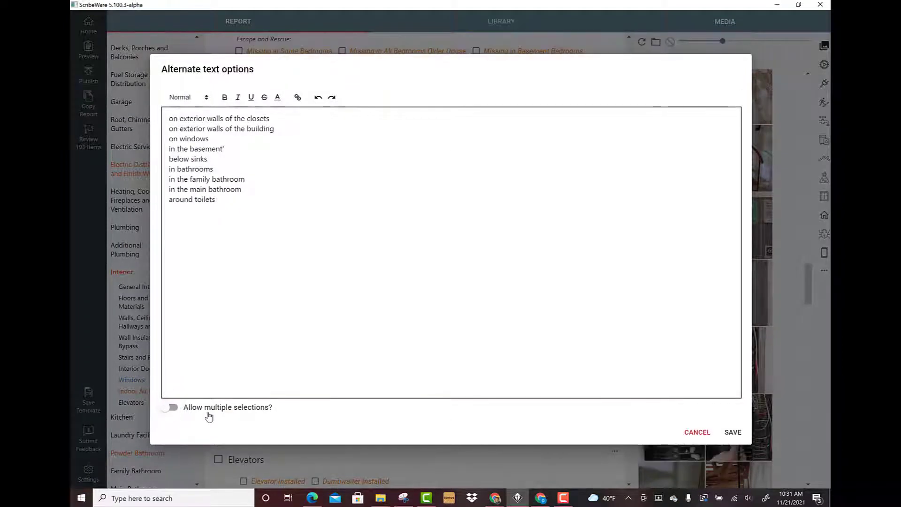
{"action": "left_click", "coordinate": [174, 410]}
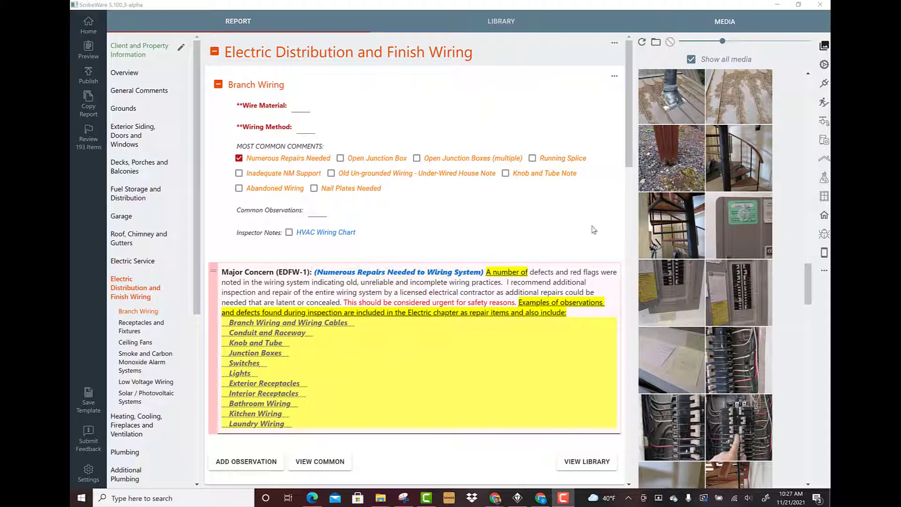
- Replace 'A number of' with 'Overall, numerous' in the Branch Wiring note, then reopen its alternatives
{"action": "scroll", "coordinate": [632, 130], "scroll_direction": "down", "scroll_amount": 1}
{"action": "scroll", "coordinate": [632, 131], "scroll_direction": "down", "scroll_amount": 2}
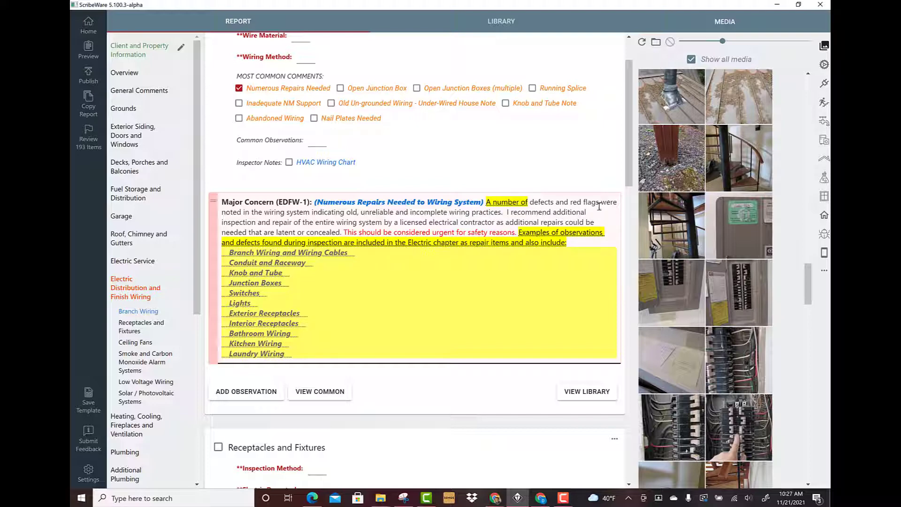
{"action": "left_click", "coordinate": [501, 206]}
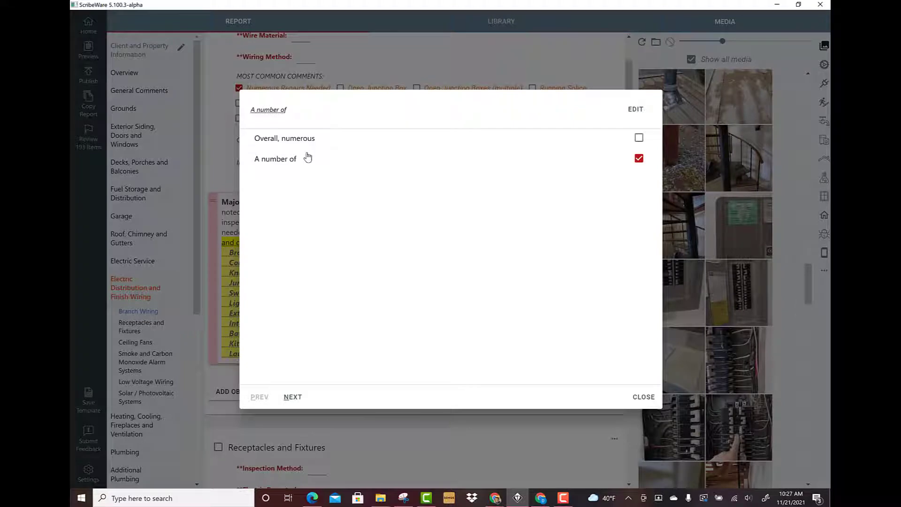
{"action": "left_click", "coordinate": [303, 141]}
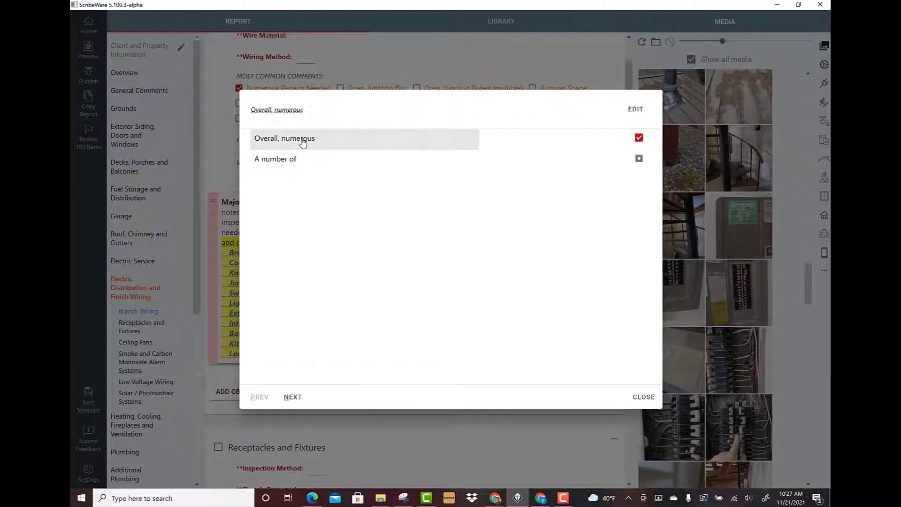
{"action": "left_click", "coordinate": [644, 398]}
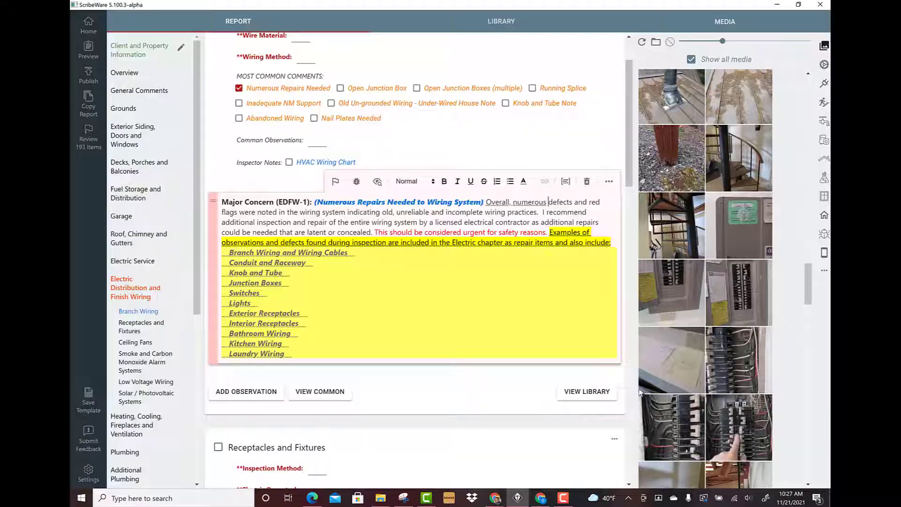
{"action": "left_click", "coordinate": [534, 208]}
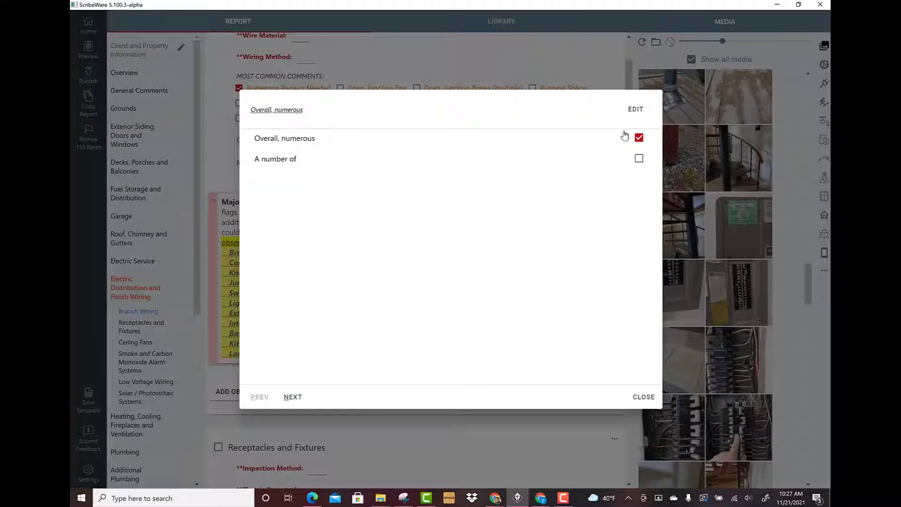
- Add 'A few' as an alternative wording for the opening phrase and save the note to the library
{"action": "left_click", "coordinate": [636, 110]}
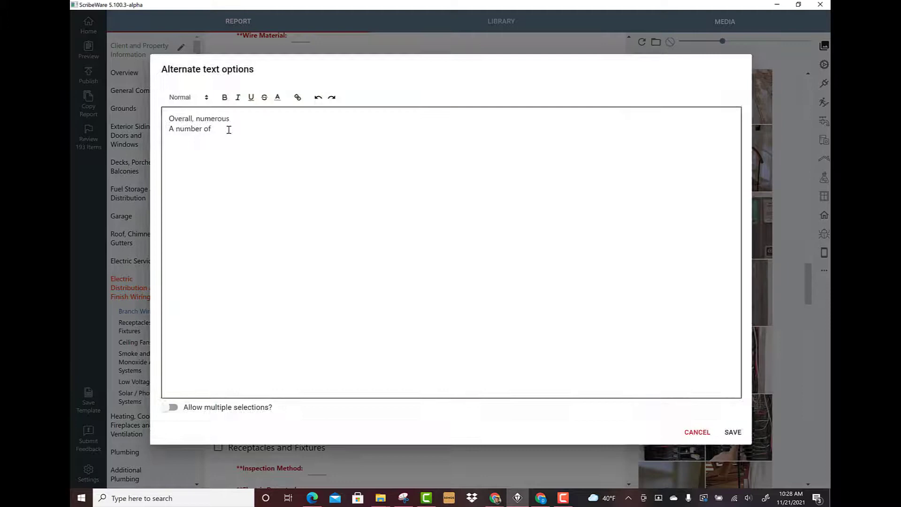
{"action": "key", "text": "Return"}
{"action": "type", "text": "A"}
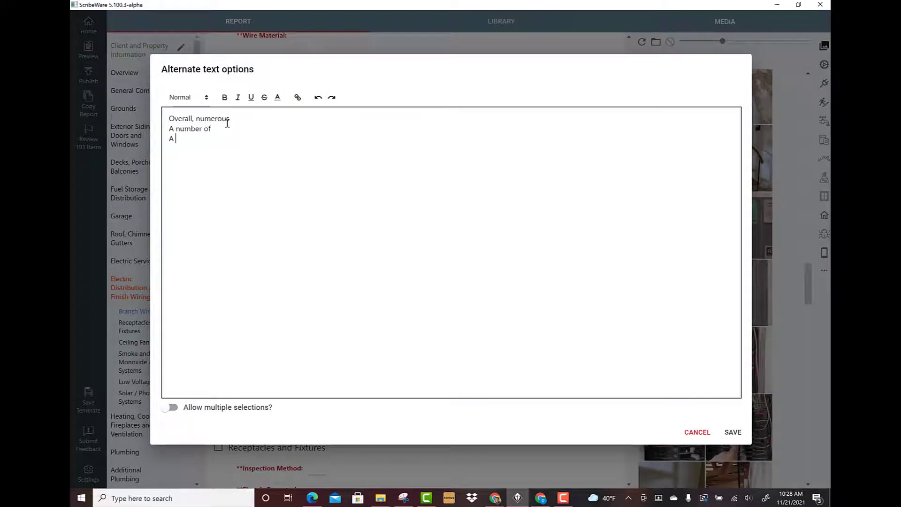
{"action": "type", "text": " few"}
{"action": "left_click", "coordinate": [733, 432]}
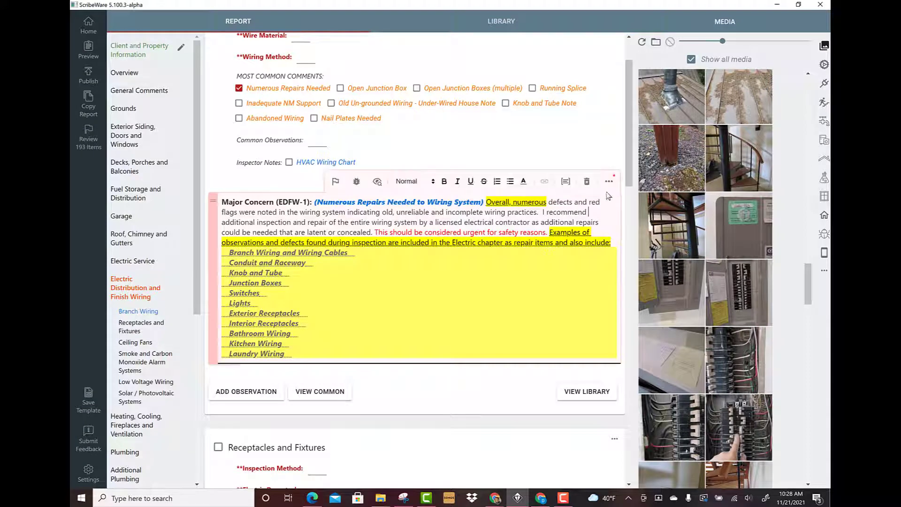
{"action": "left_click", "coordinate": [608, 181]}
{"action": "left_click", "coordinate": [628, 183]}
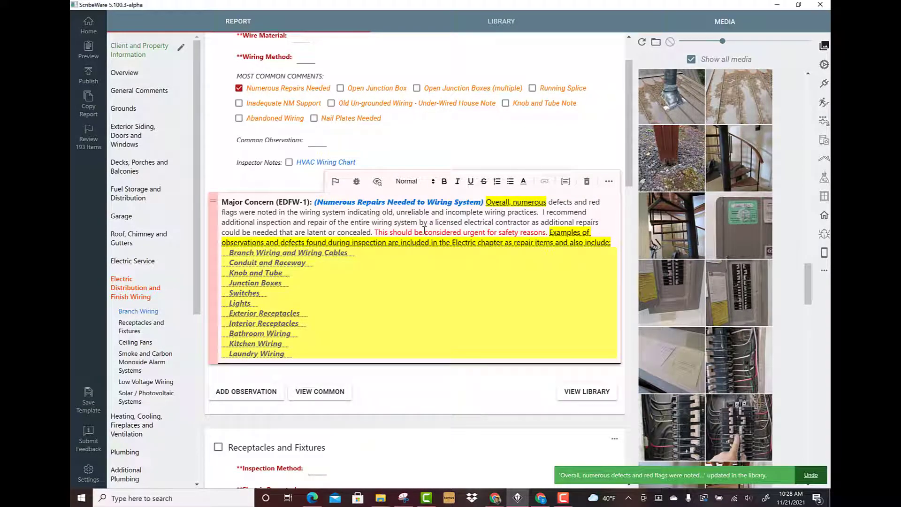
- Rate the wiring observation as Repair and make it open with 'A few'
{"action": "left_click", "coordinate": [236, 204]}
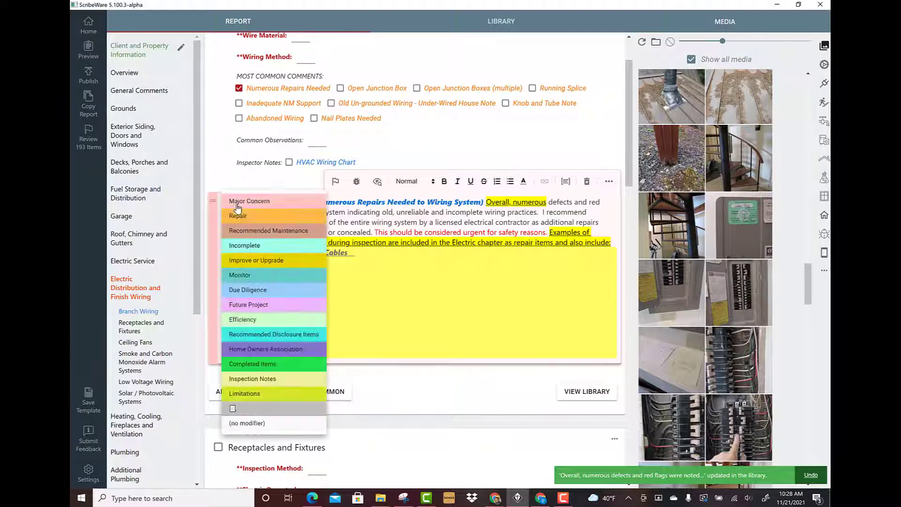
{"action": "left_click", "coordinate": [241, 217]}
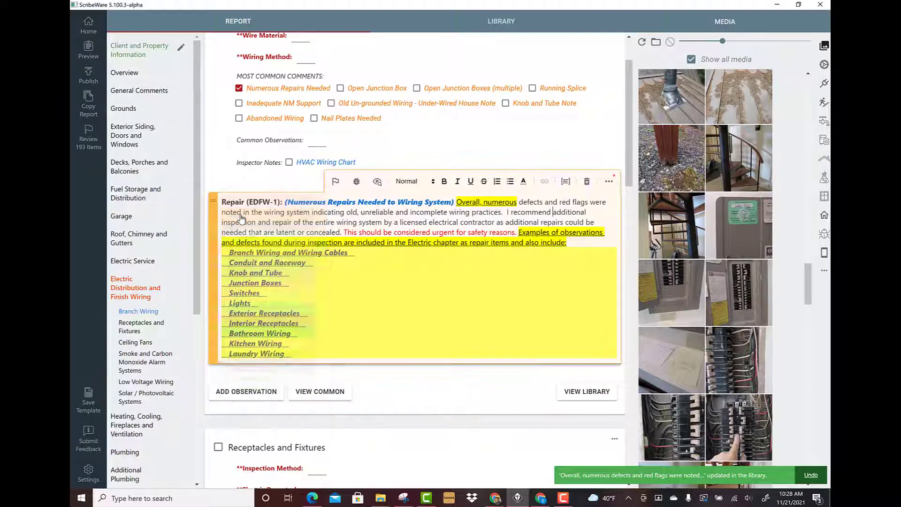
{"action": "left_click", "coordinate": [490, 205]}
{"action": "left_click", "coordinate": [263, 179]}
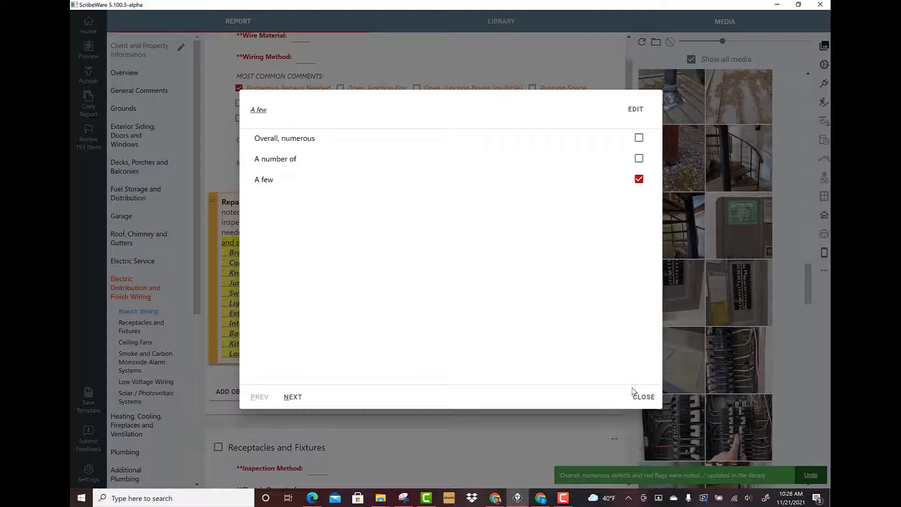
{"action": "left_click", "coordinate": [642, 397]}
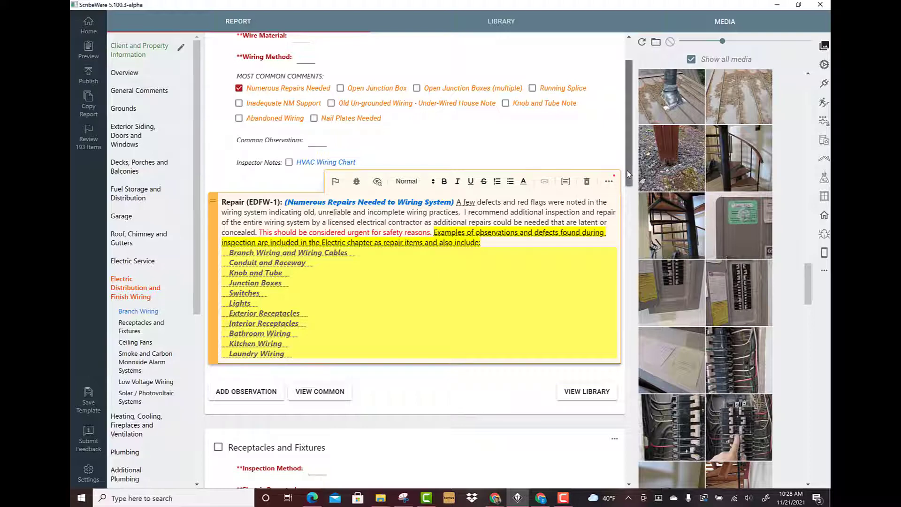
- Add the GFCI 'Inconsistent With Modern Standards' comment under Receptacles and Fixtures
{"action": "scroll", "coordinate": [627, 170], "scroll_direction": "down", "scroll_amount": 6}
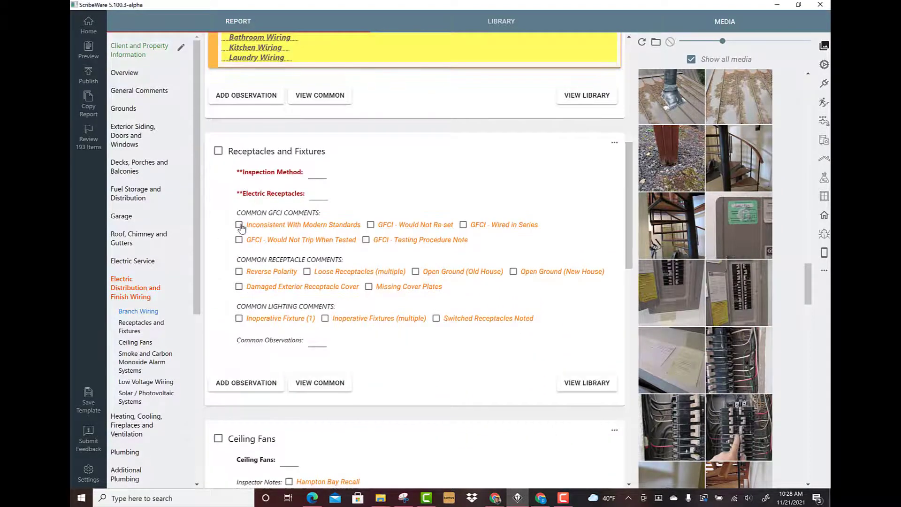
{"action": "left_click", "coordinate": [239, 225]}
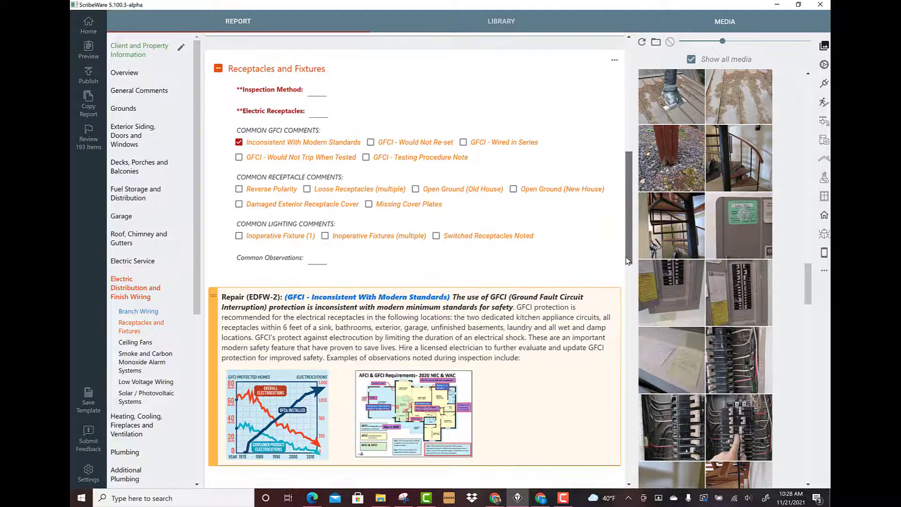
{"action": "scroll", "coordinate": [618, 235], "scroll_direction": "up", "scroll_amount": 5}
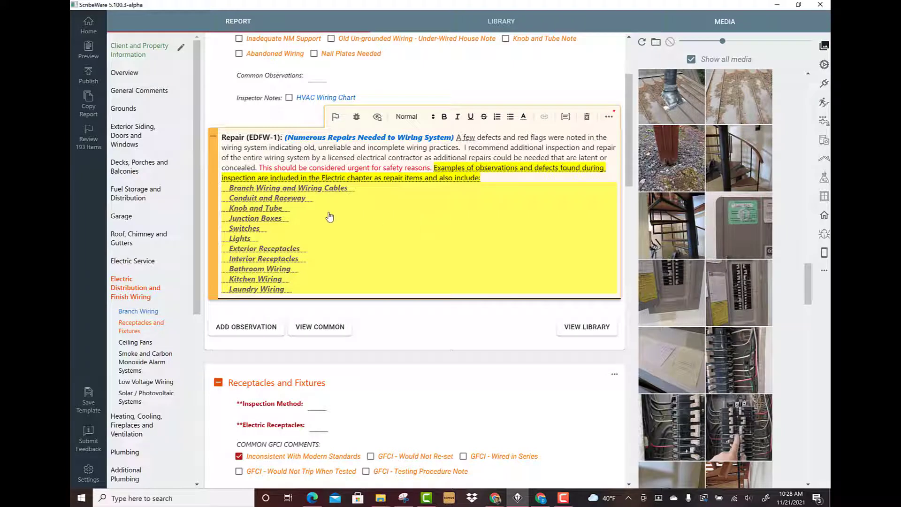
- Insert six Branch Wiring bullets: open wires, running splices, damaged, attic access, surface-run, cloth-covered cable
{"action": "left_click", "coordinate": [289, 189]}
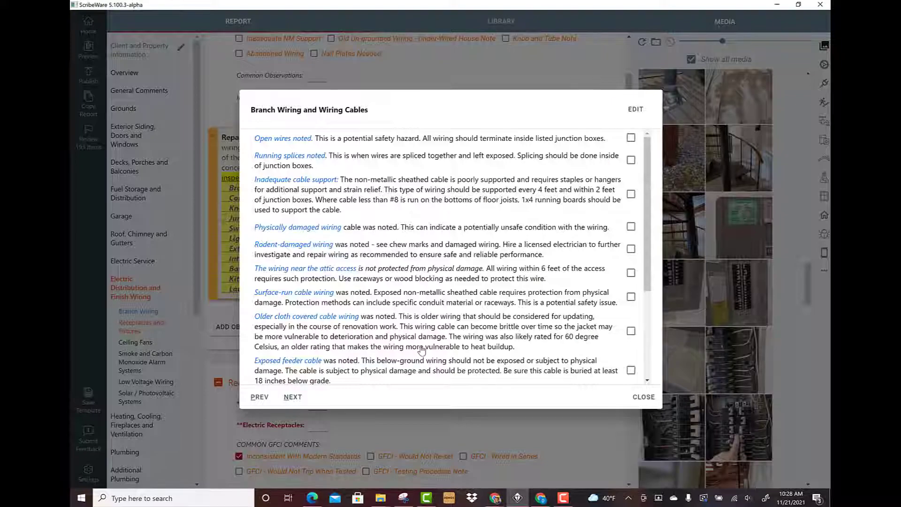
{"action": "left_click", "coordinate": [357, 143]}
{"action": "left_click", "coordinate": [372, 160]}
{"action": "left_click", "coordinate": [369, 229]}
{"action": "left_click", "coordinate": [421, 281]}
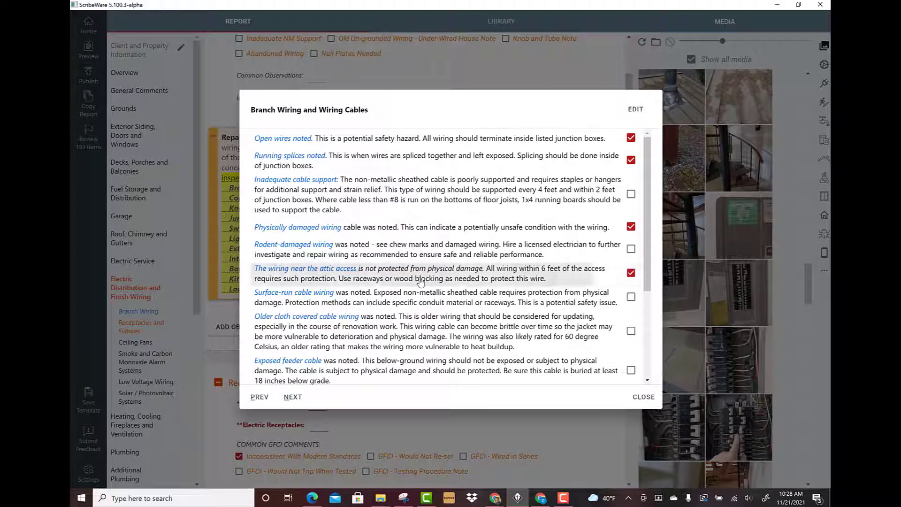
{"action": "left_click", "coordinate": [380, 298]}
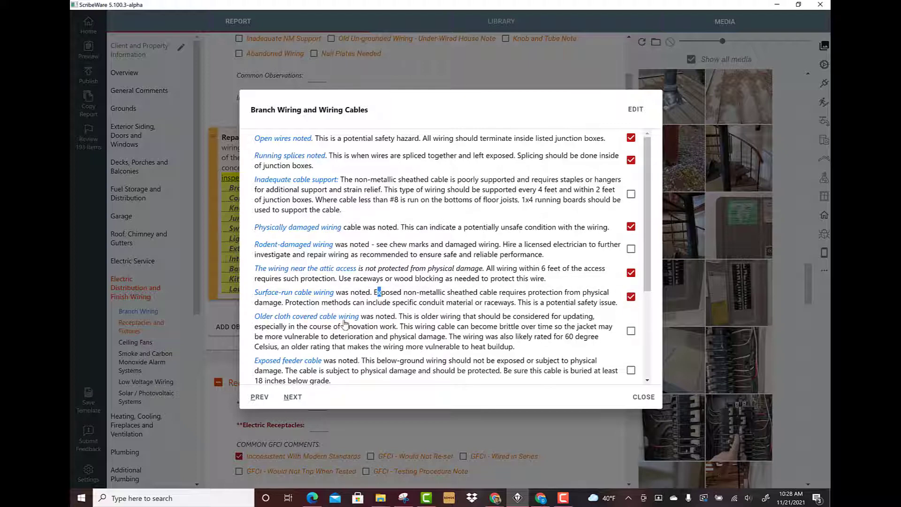
{"action": "left_click", "coordinate": [376, 329]}
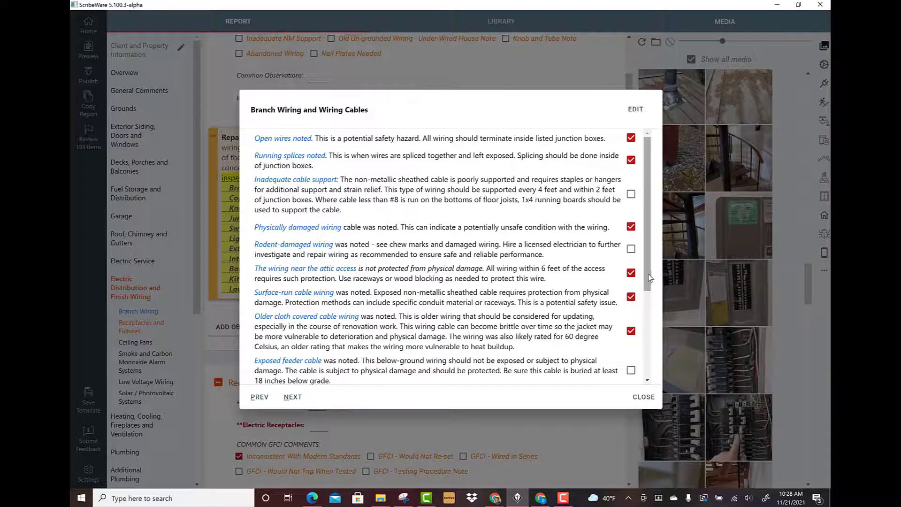
{"action": "left_click_drag", "start_coordinate": [647, 278], "coordinate": [647, 334]}
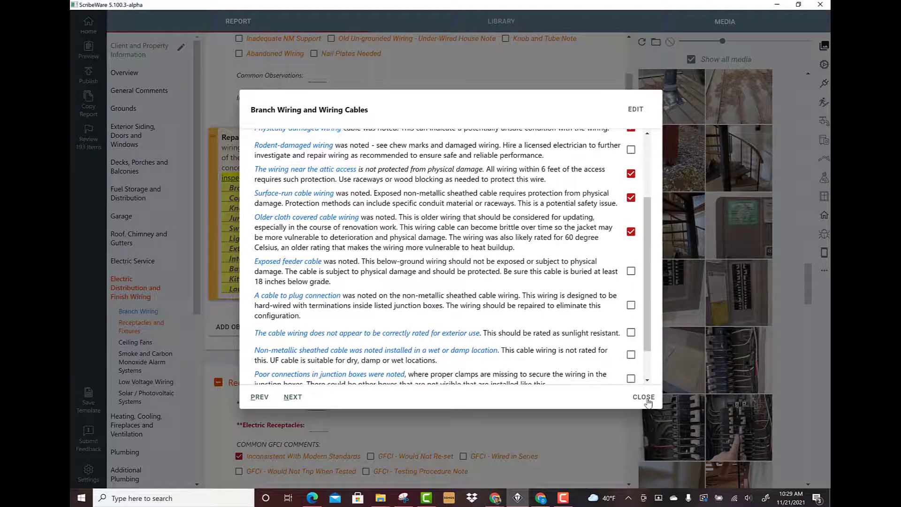
{"action": "left_click", "coordinate": [644, 397]}
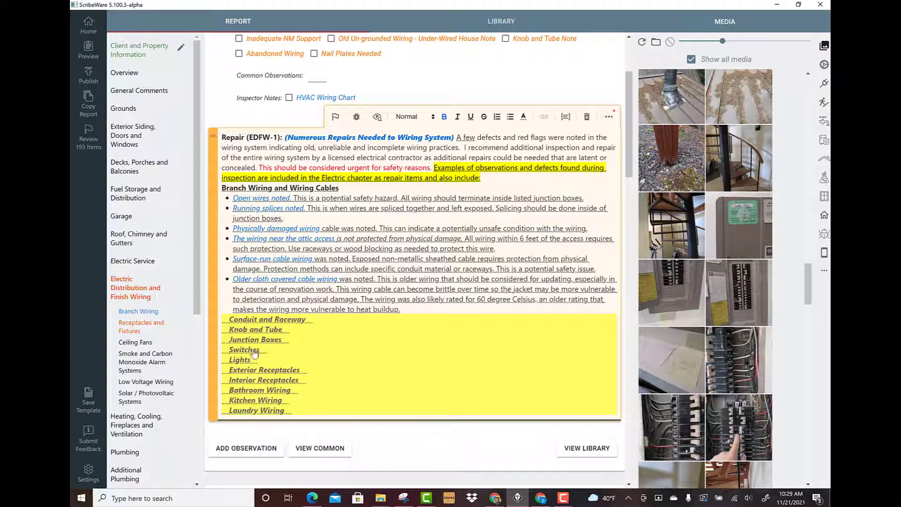
{"action": "left_click", "coordinate": [247, 331]}
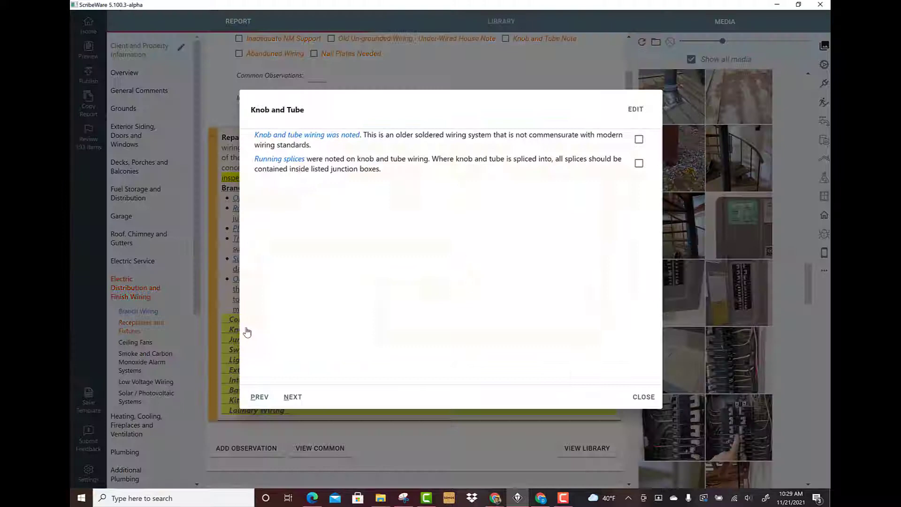
- Insert both Knob and Tube bullets: knob and tube wiring noted and running splices
{"action": "left_click", "coordinate": [294, 141]}
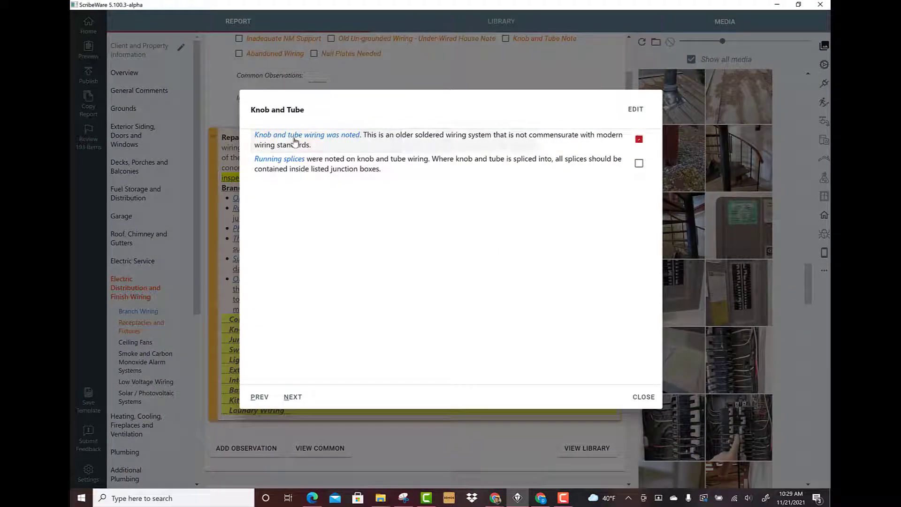
{"action": "left_click", "coordinate": [316, 167]}
{"action": "left_click", "coordinate": [650, 399]}
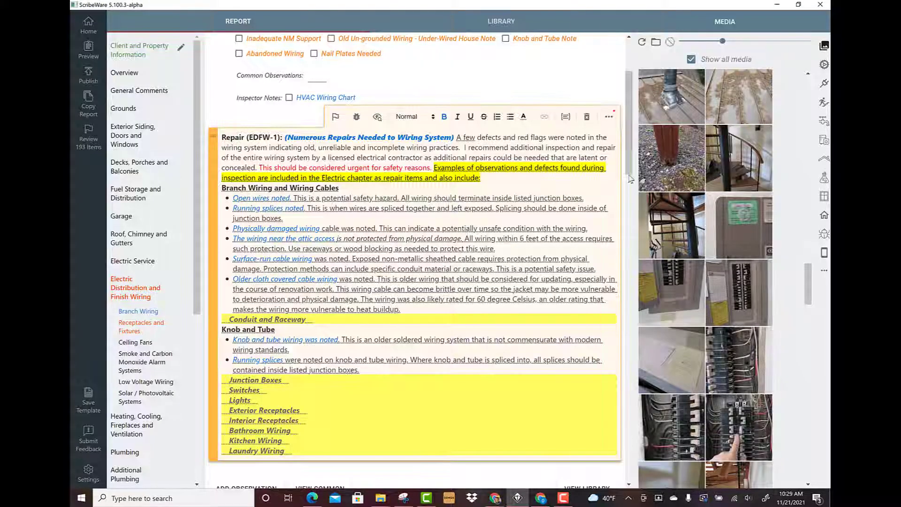
- Tick five Lights comments: inoperative, damaged, missing fixtures, exterior doors and stairs missing lighting
{"action": "scroll", "coordinate": [631, 187], "scroll_direction": "down", "scroll_amount": 1}
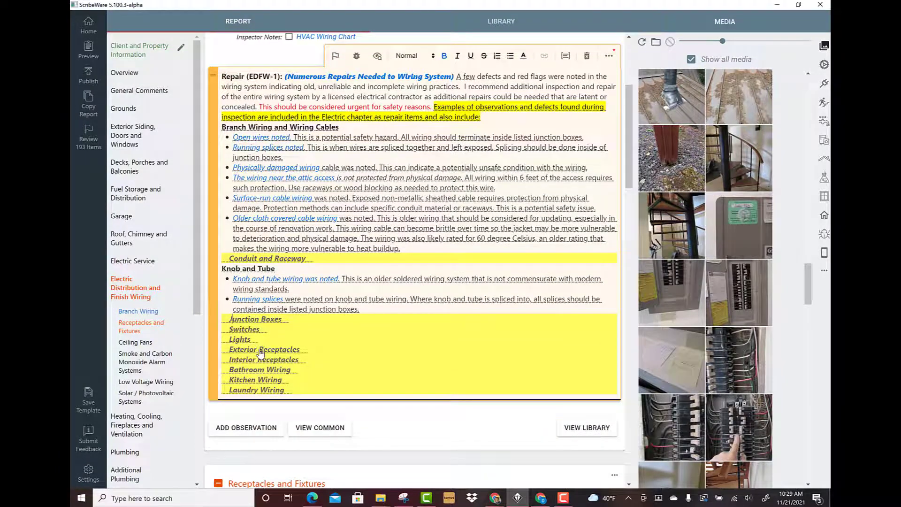
{"action": "left_click", "coordinate": [242, 339]}
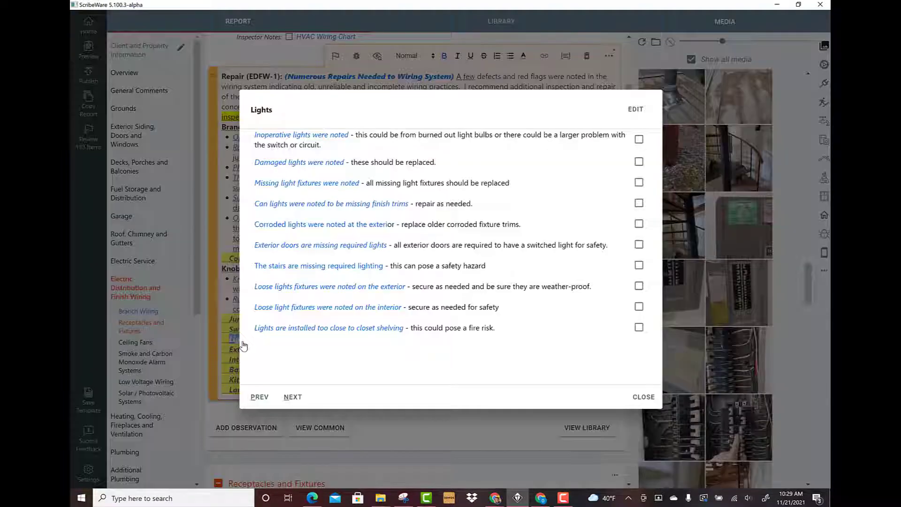
{"action": "left_click", "coordinate": [321, 138]}
{"action": "left_click", "coordinate": [327, 164]}
{"action": "left_click", "coordinate": [357, 190]}
{"action": "left_click", "coordinate": [400, 245]}
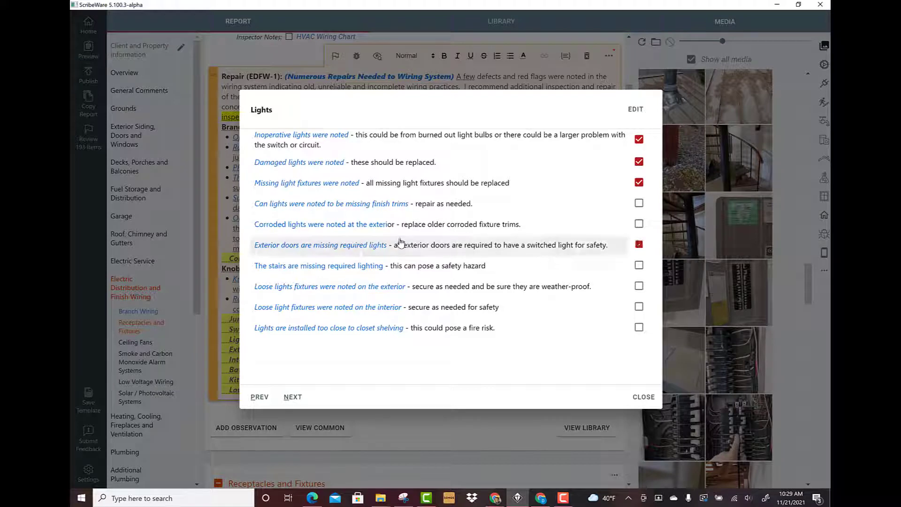
{"action": "left_click", "coordinate": [345, 272]}
{"action": "left_click", "coordinate": [644, 397]}
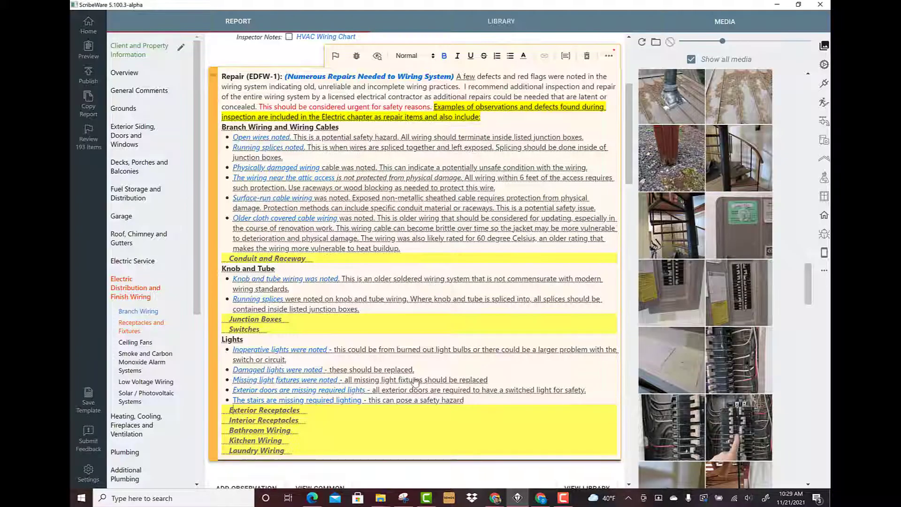
{"action": "scroll", "coordinate": [628, 195], "scroll_direction": "down", "scroll_amount": 2}
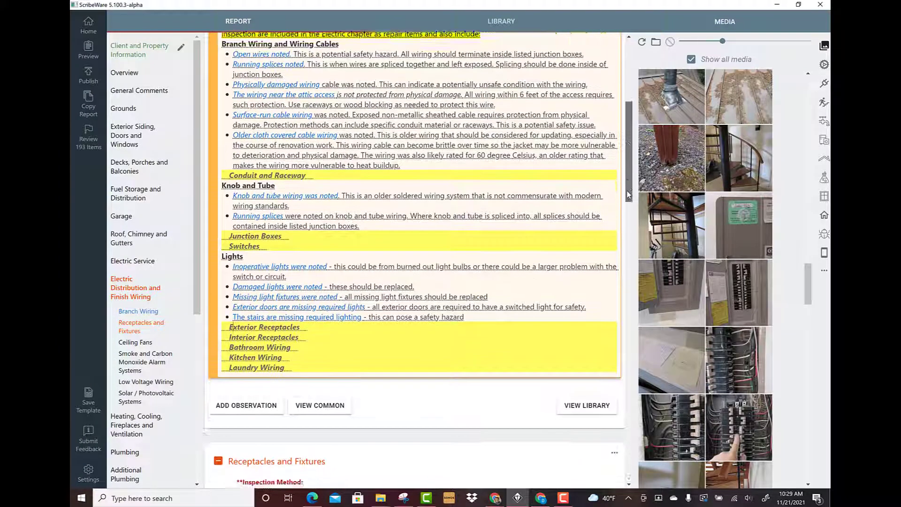
{"action": "scroll", "coordinate": [627, 173], "scroll_direction": "up", "scroll_amount": 2}
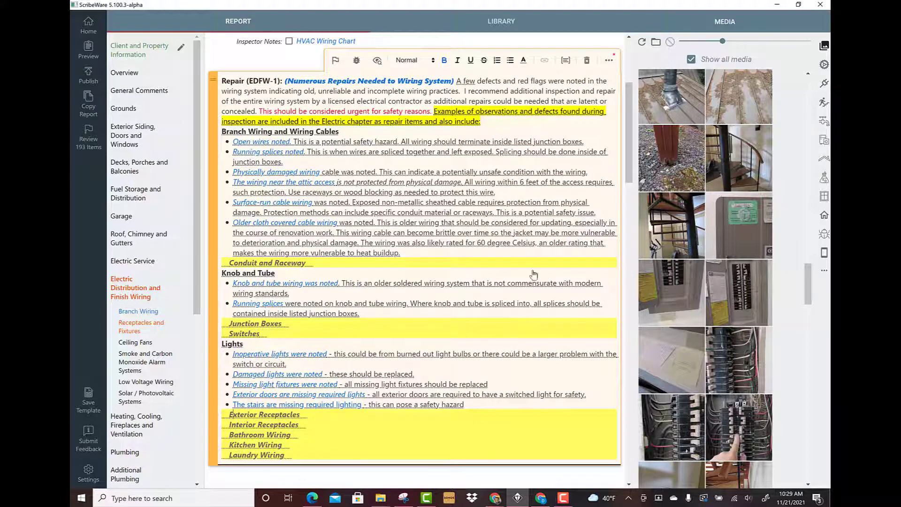
{"action": "scroll", "coordinate": [628, 170], "scroll_direction": "down", "scroll_amount": 1}
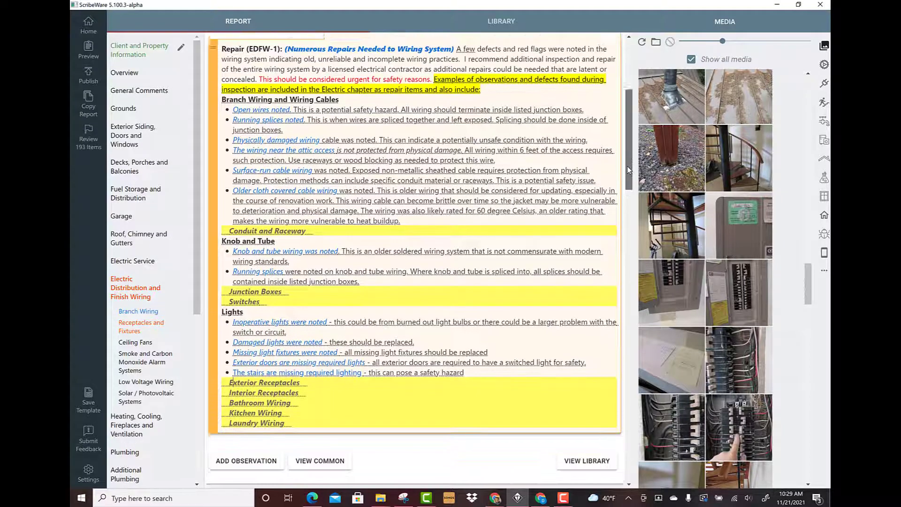
{"action": "scroll", "coordinate": [627, 169], "scroll_direction": "down", "scroll_amount": 2}
{"action": "scroll", "coordinate": [627, 165], "scroll_direction": "up", "scroll_amount": 2}
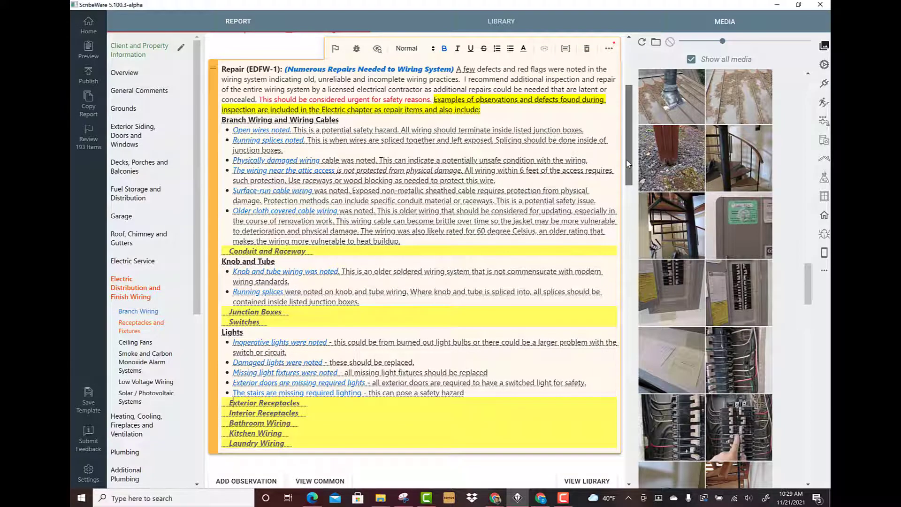
{"action": "scroll", "coordinate": [627, 159], "scroll_direction": "up", "scroll_amount": 1}
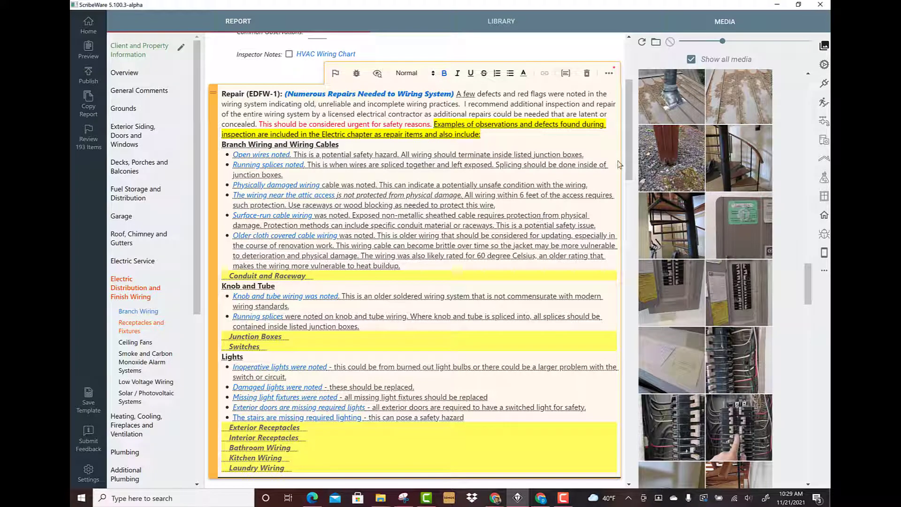
{"action": "scroll", "coordinate": [627, 155], "scroll_direction": "down", "scroll_amount": 3}
{"action": "scroll", "coordinate": [628, 152], "scroll_direction": "up", "scroll_amount": 3}
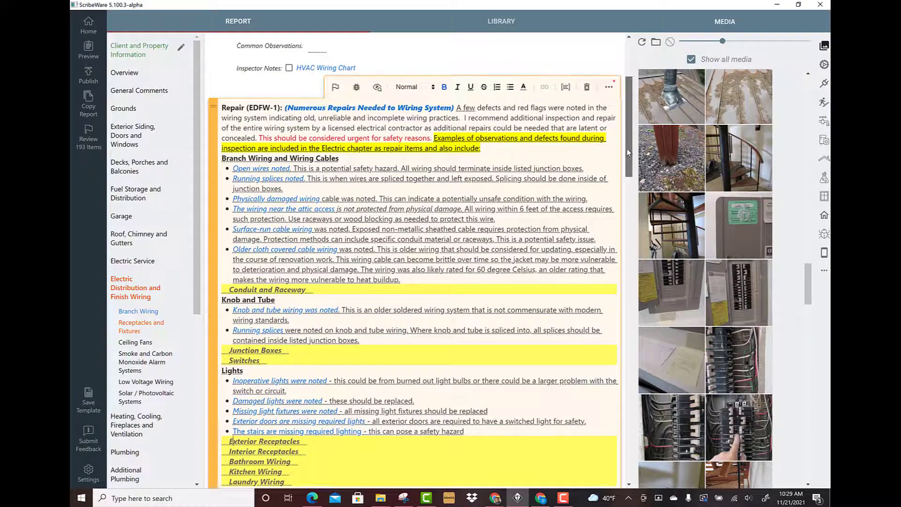